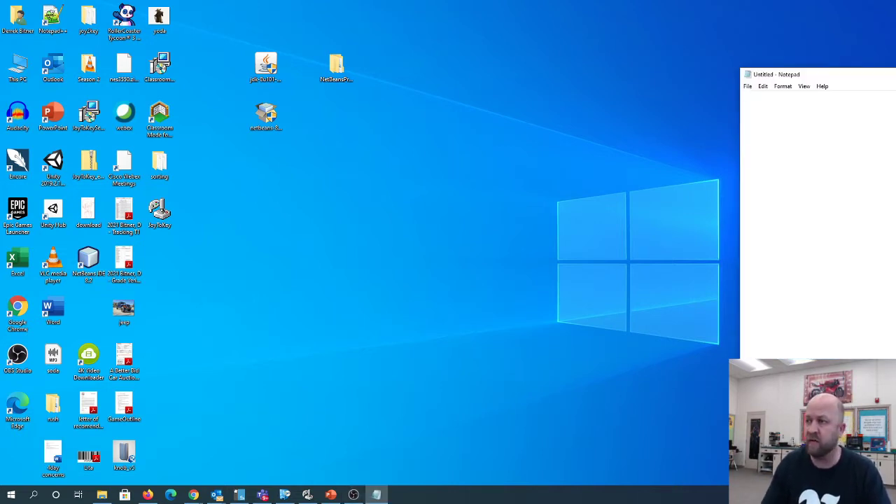
pyautogui.moveTo(895, 74); pyautogui.dragTo(796, 65)
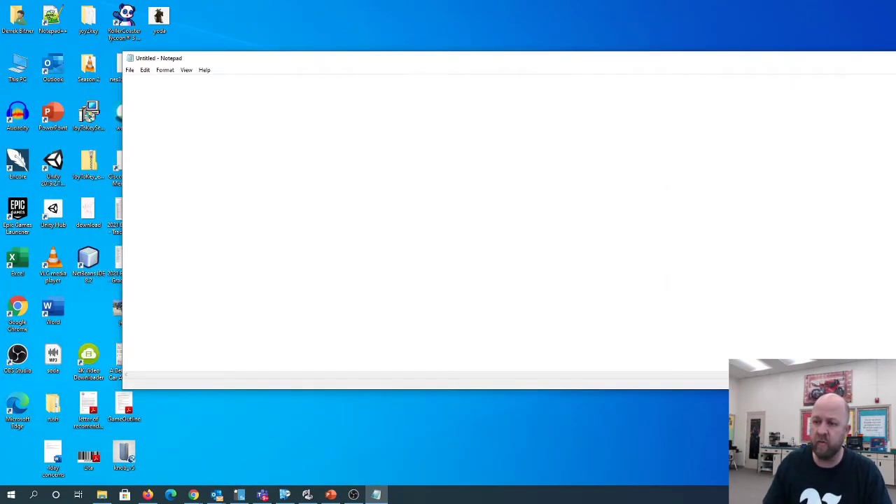
pyautogui.moveTo(234, 62); pyautogui.dragTo(331, 113)
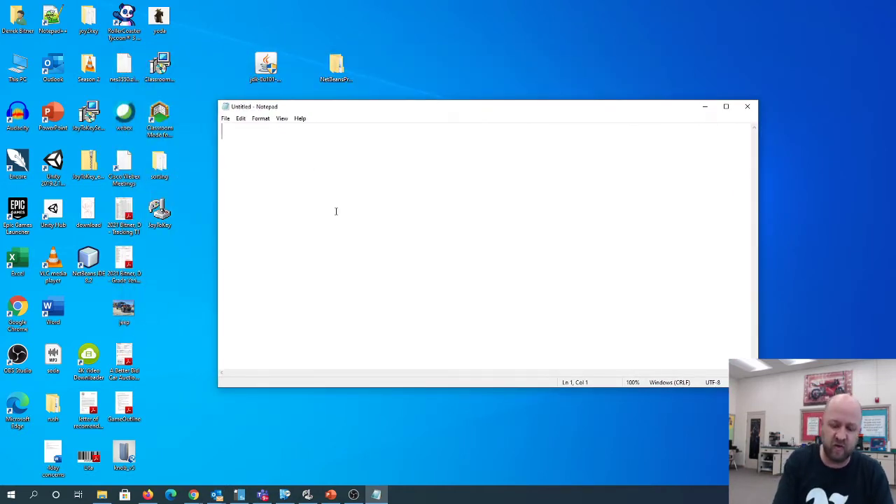
pyautogui.write('http:')
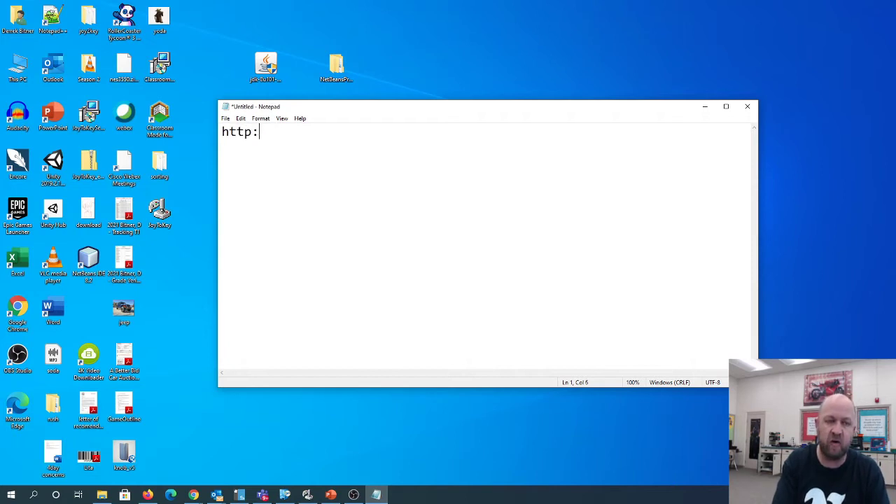
pyautogui.write('//')
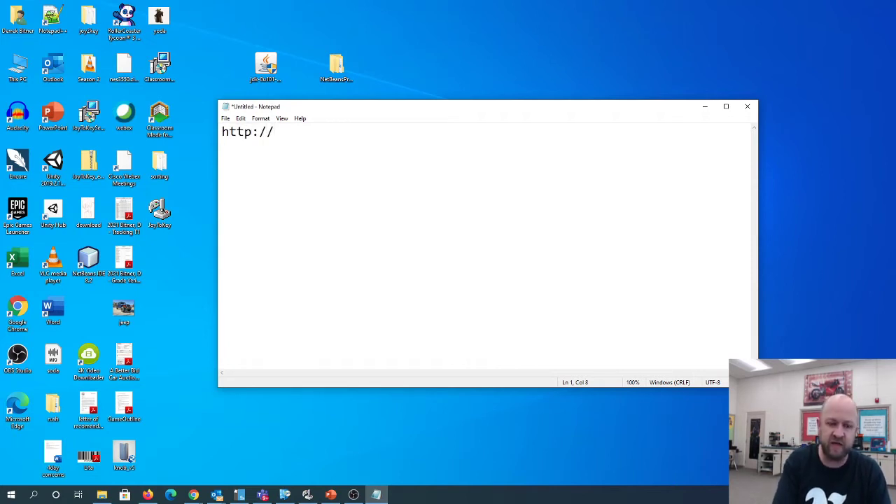
pyautogui.write('nh')
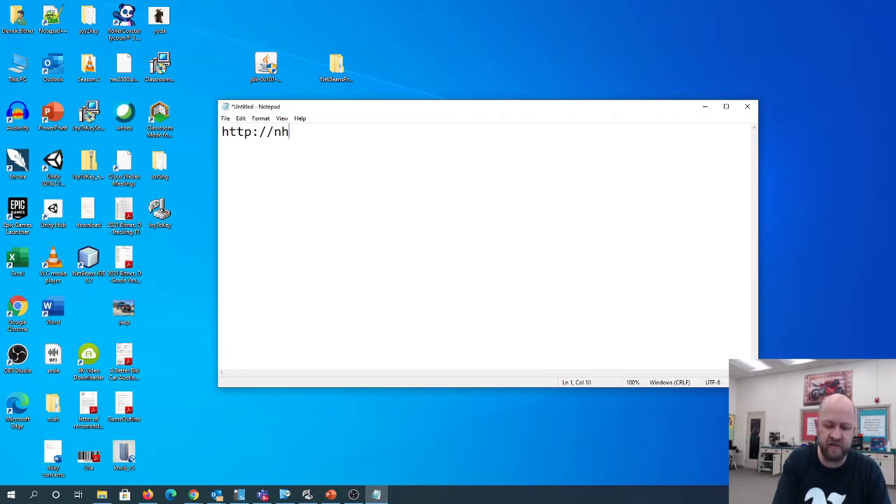
pyautogui.write('sknights')
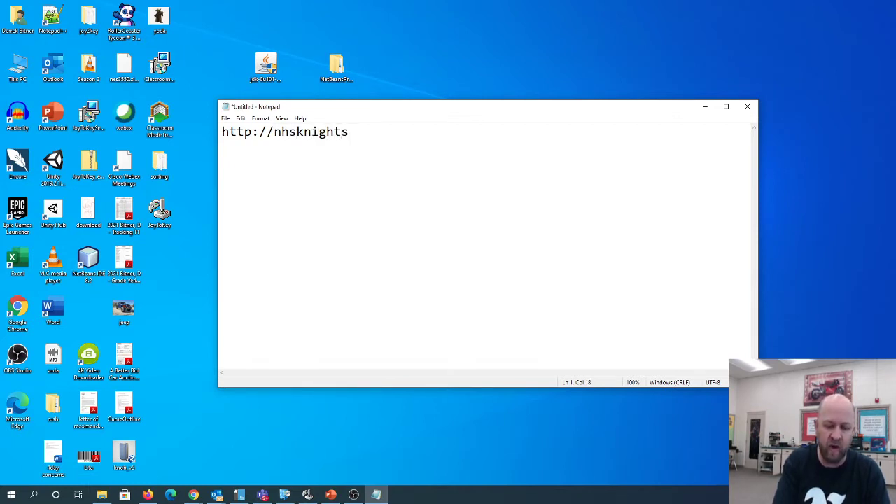
pyautogui.write('web.comm')
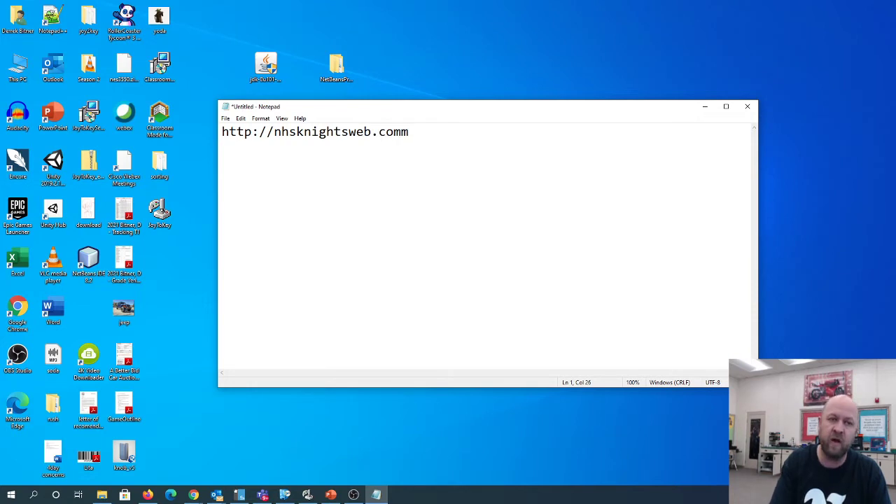
pyautogui.press('BackSpace')
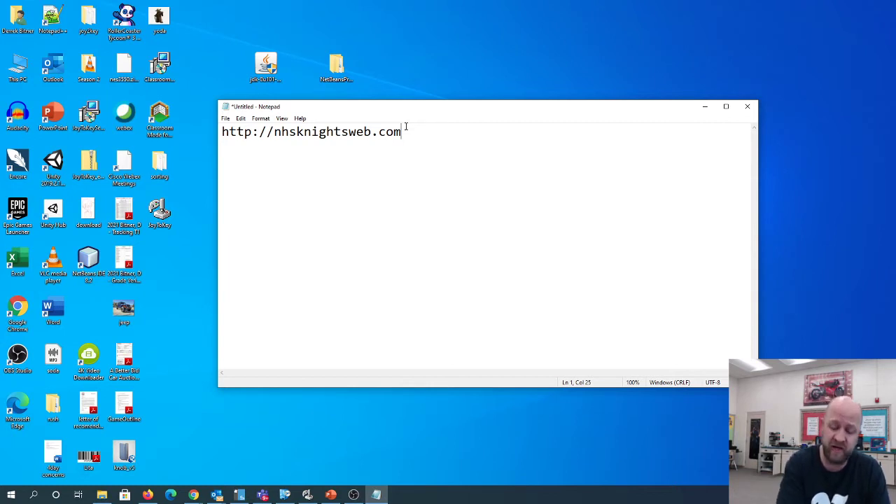
pyautogui.write('/')
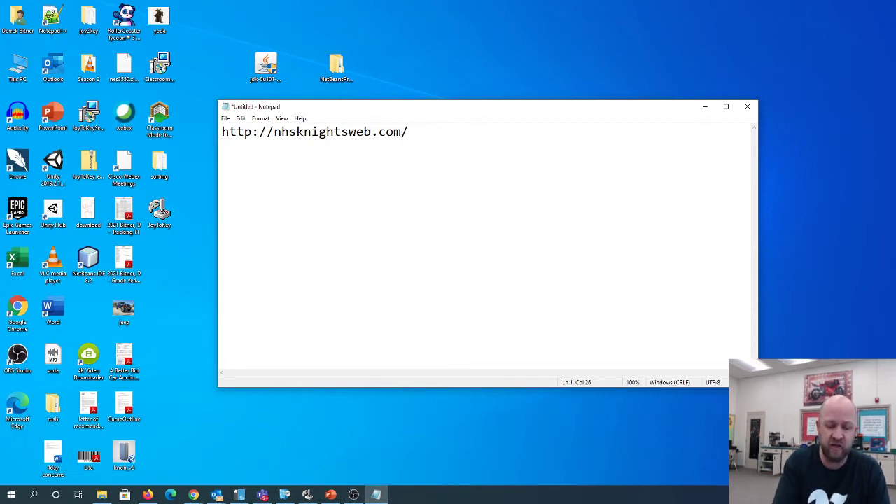
pyautogui.write('21')
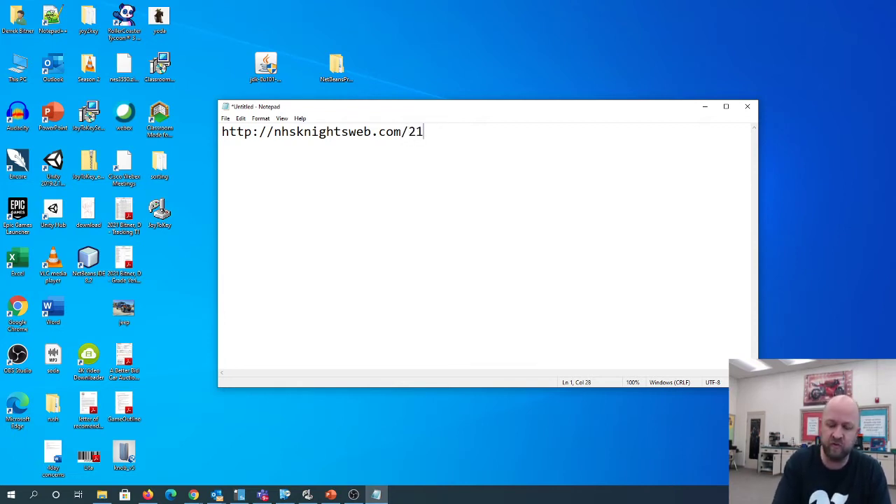
pyautogui.write('/')
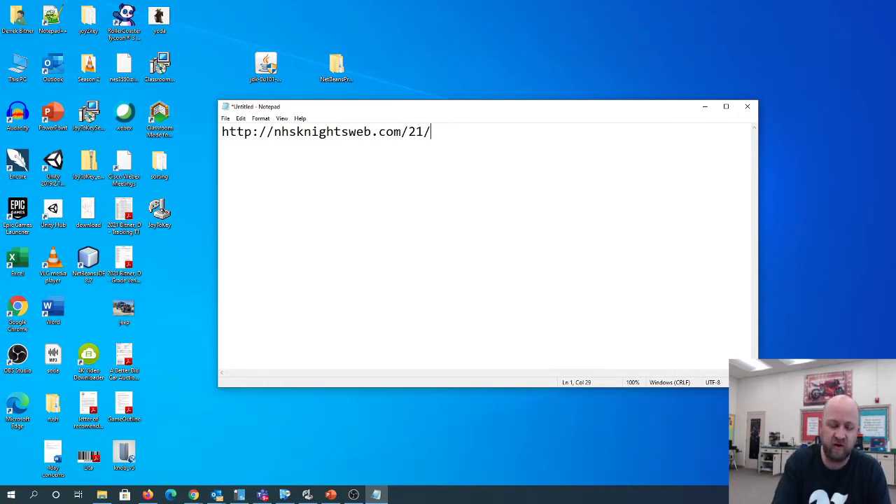
pyautogui.write('s')
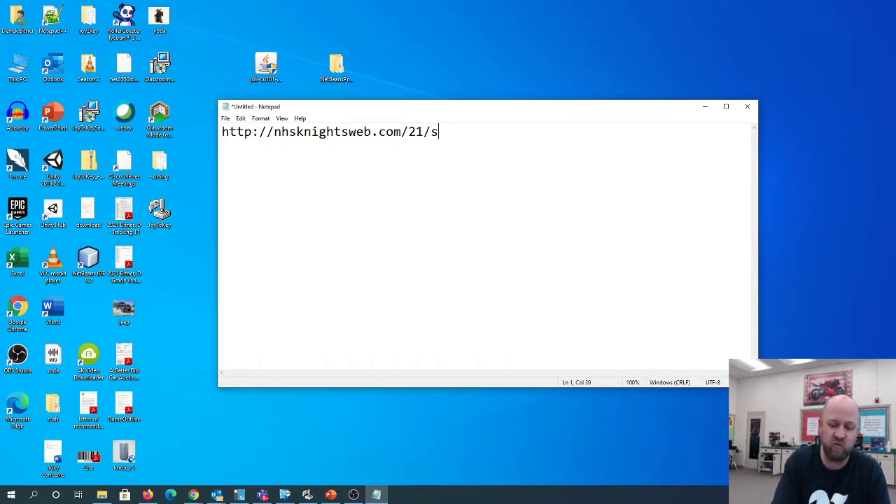
pyautogui.write('s')
pyautogui.write('s')
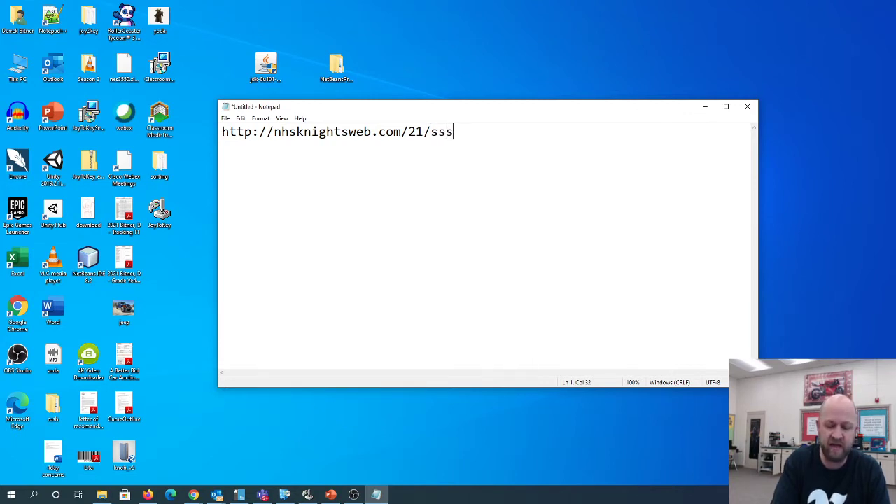
pyautogui.write('tracy2')
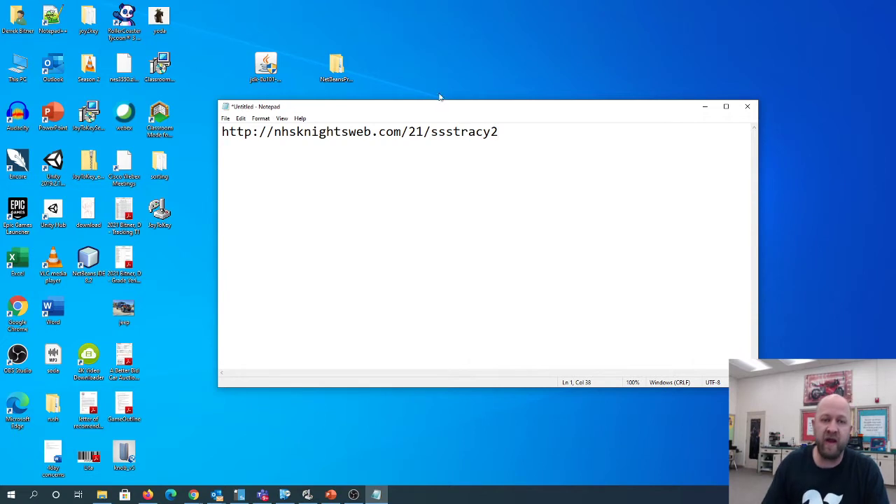
pyautogui.click(447, 160)
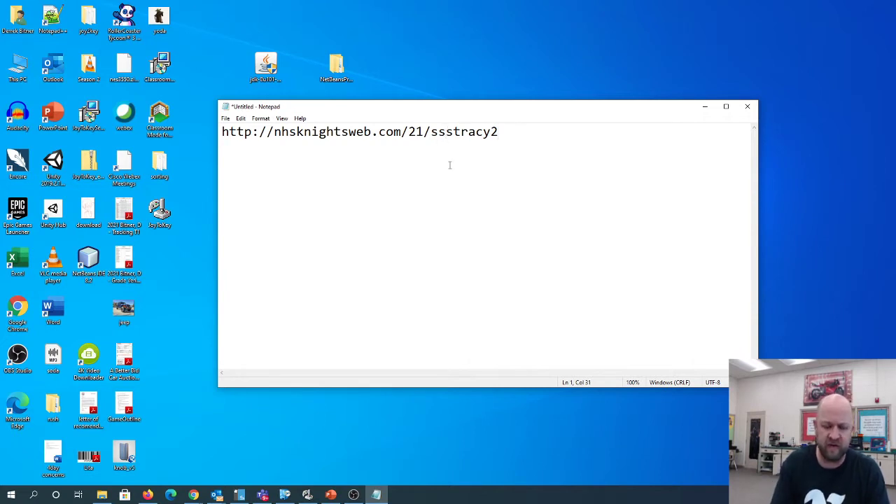
pyautogui.press('BackSpace')
pyautogui.press('BackSpace')
pyautogui.write('22')
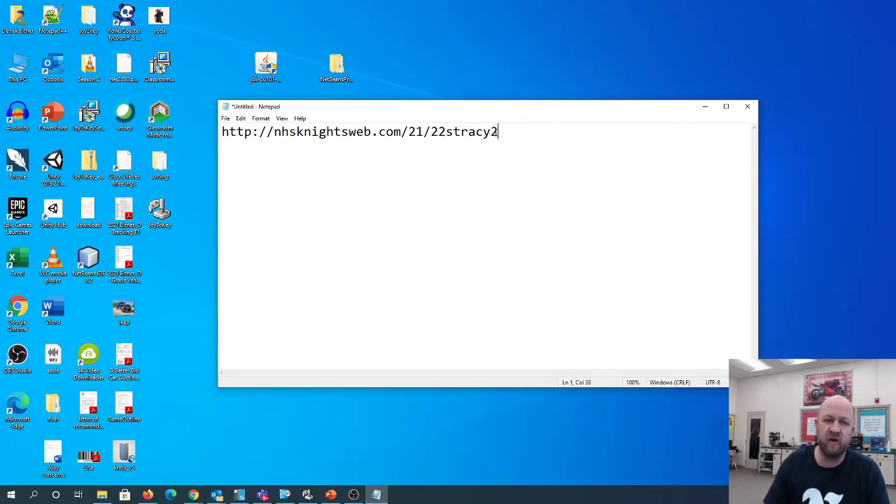
# - Copy the student's site address from the Notepad note
pyautogui.moveTo(501, 132); pyautogui.dragTo(261, 151)
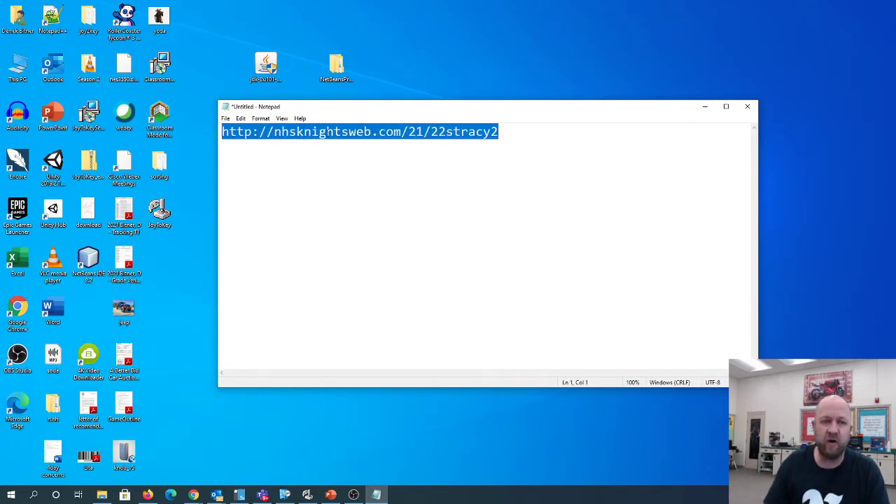
pyautogui.rightClick(327, 133)
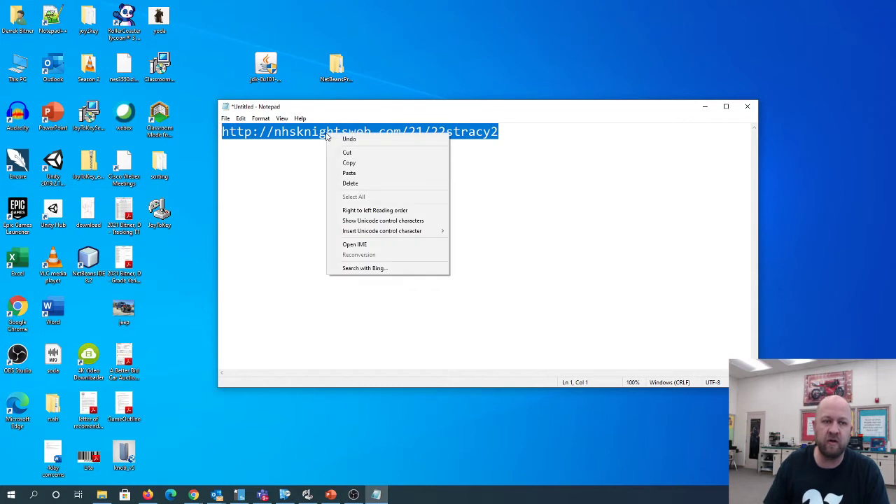
pyautogui.click(350, 163)
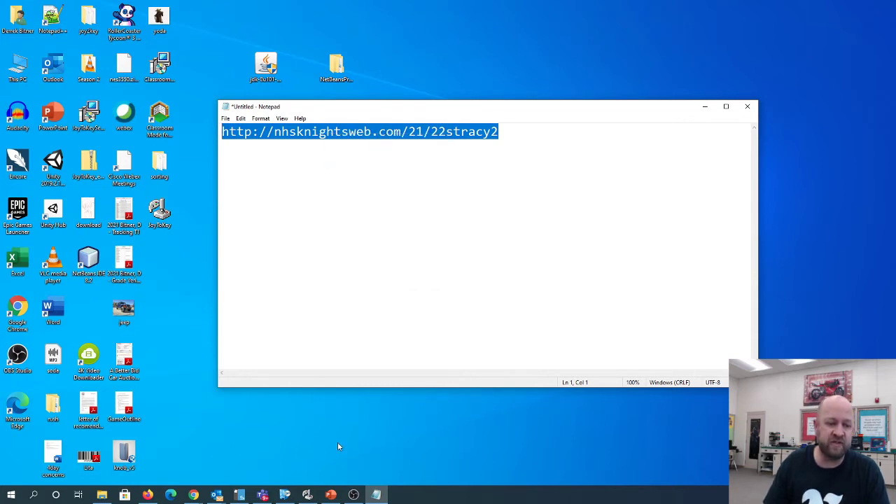
# - Maximize Chrome and load the copied address to show the Portal Tree home page
pyautogui.moveTo(193, 493)
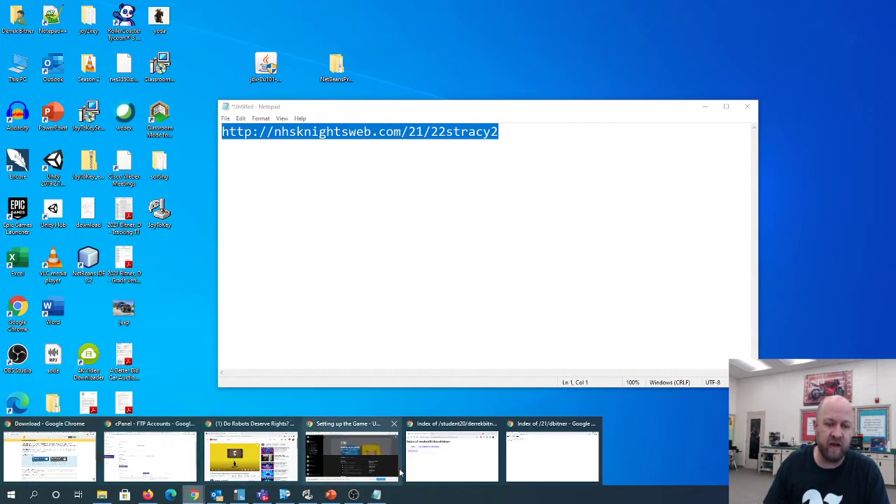
pyautogui.click(470, 466)
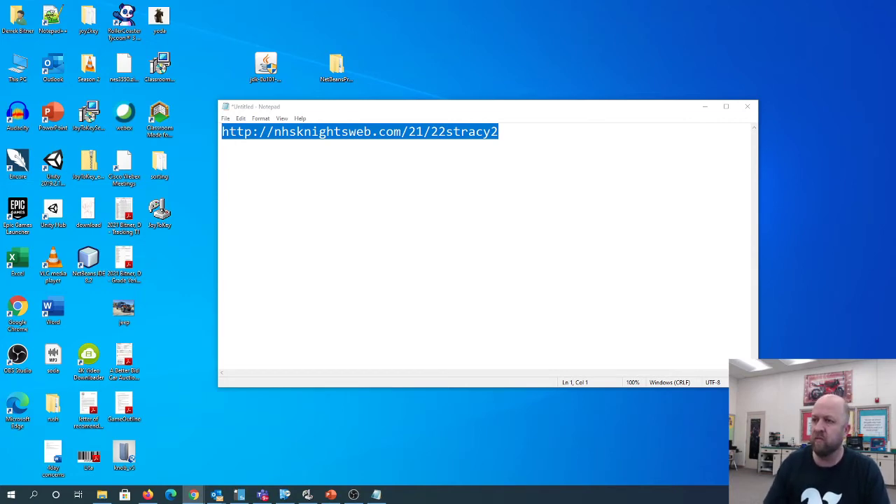
pyautogui.hotkey('alt', 'Tab')
pyautogui.moveTo(469, 136); pyautogui.dragTo(444, 2)
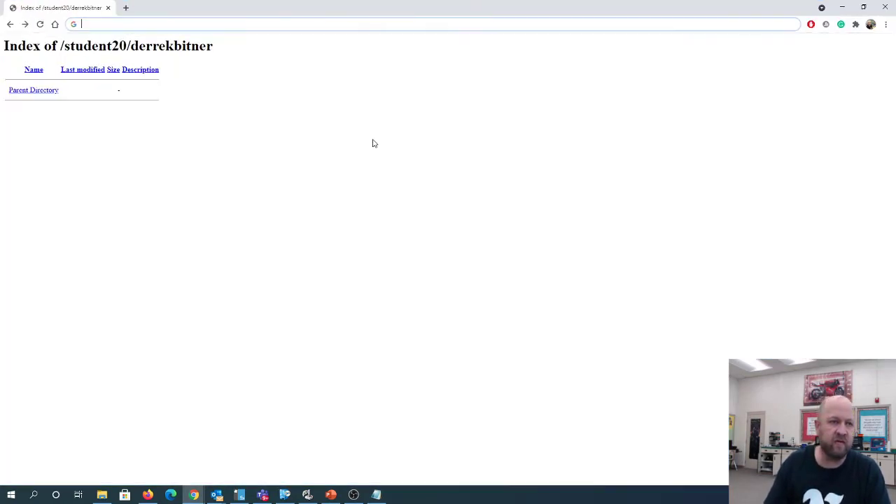
pyautogui.hotkey('ctrl', 'v')
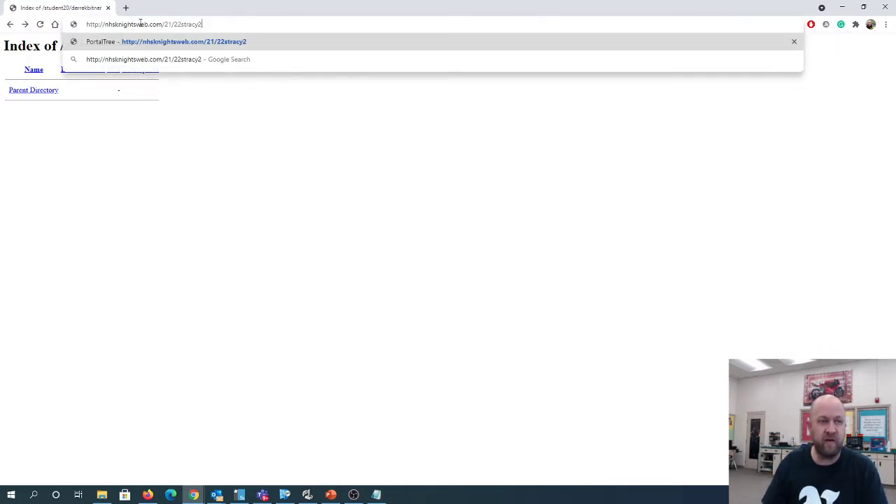
pyautogui.press('Return')
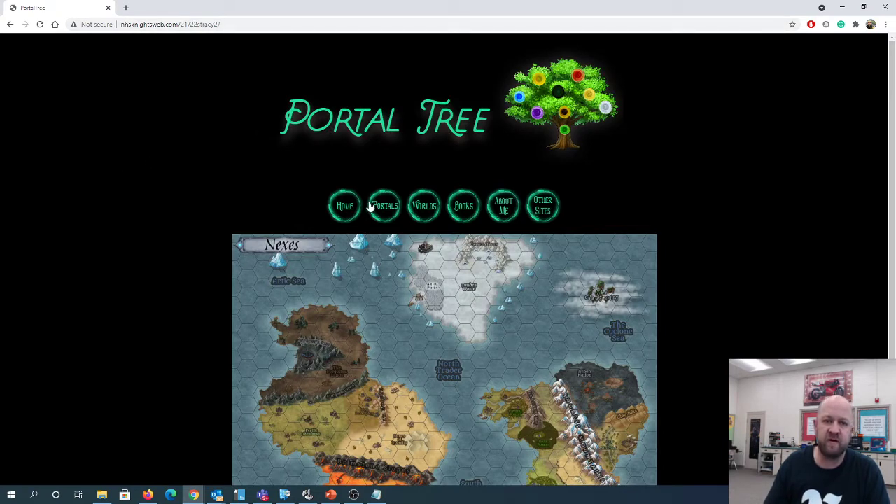
pyautogui.scroll(-1, 387, 253)
pyautogui.scroll(1, 301, 210)
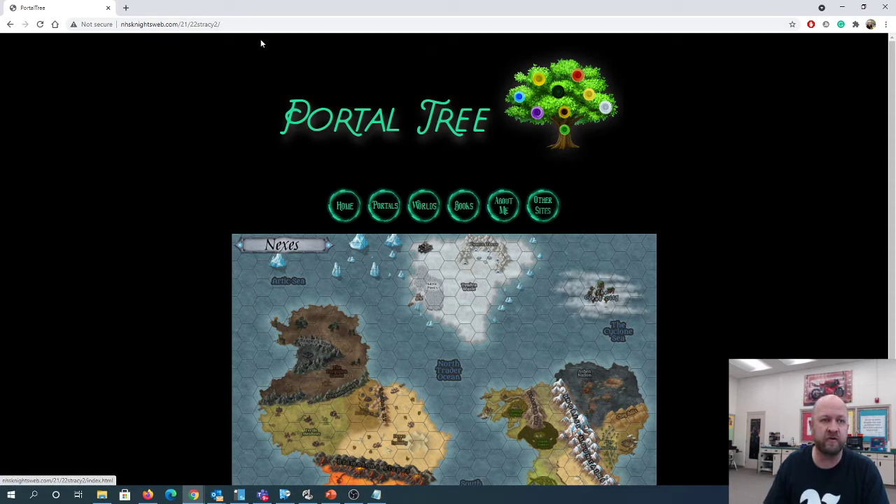
# - Swap the student folder in the address for the instructor's folder under /21/ and load its empty Index listing
pyautogui.moveTo(220, 25); pyautogui.dragTo(189, 24)
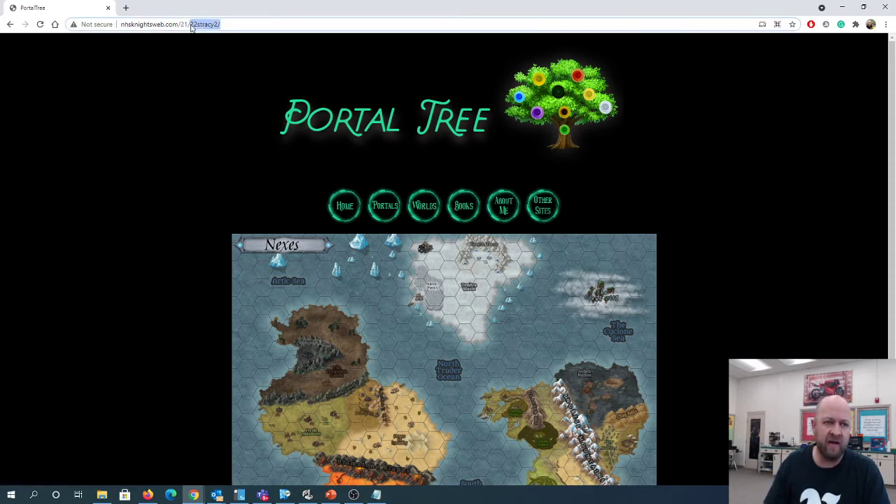
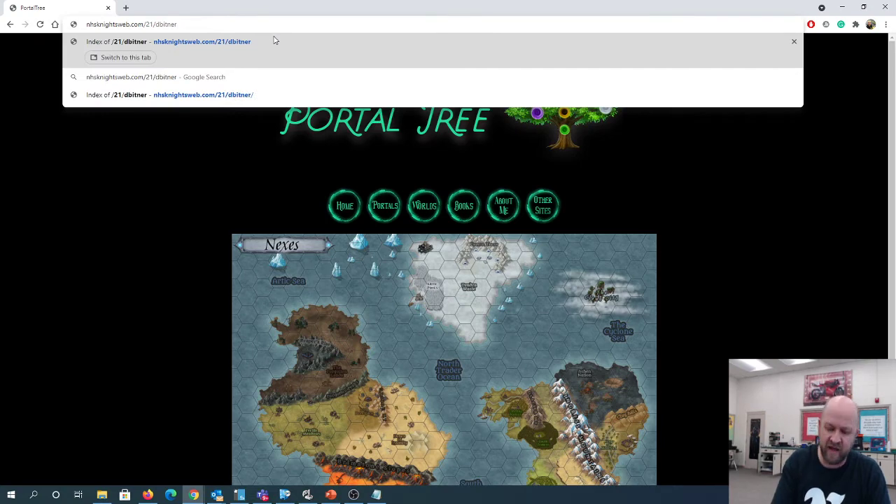
pyautogui.press('Return')
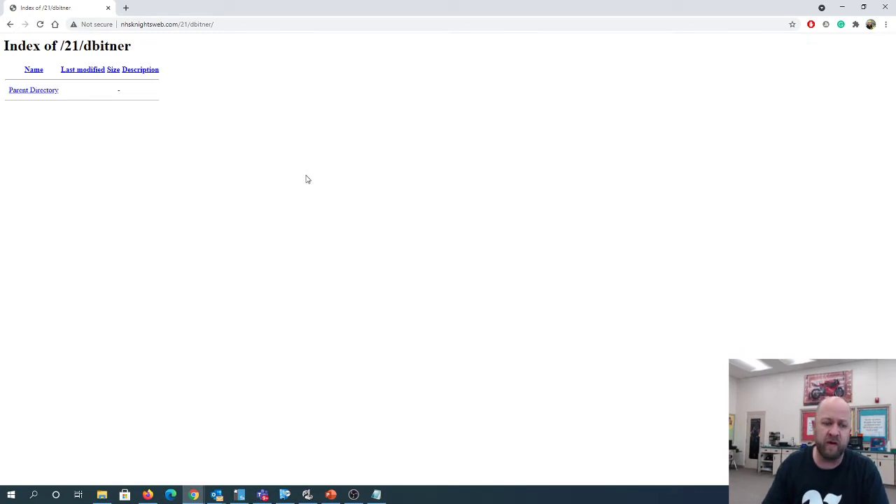
# - Search Windows for 'cyberduck' and launch the Cyberduck app
pyautogui.click(34, 495)
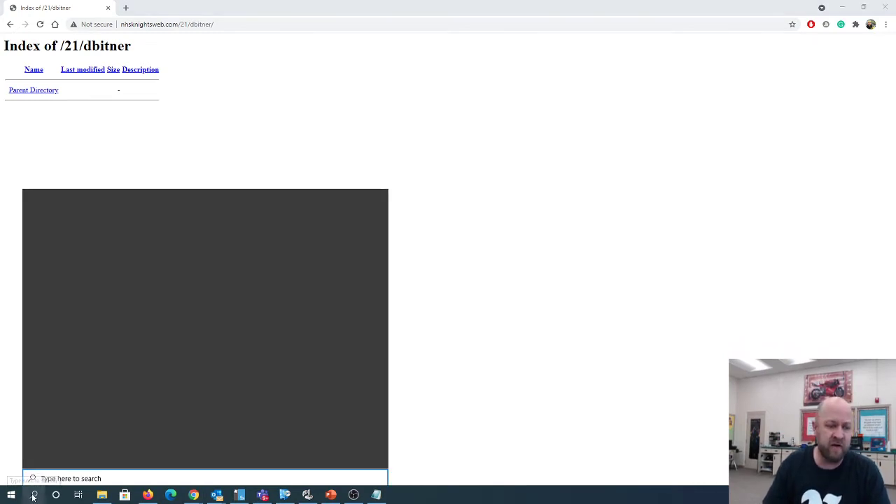
pyautogui.write('c')
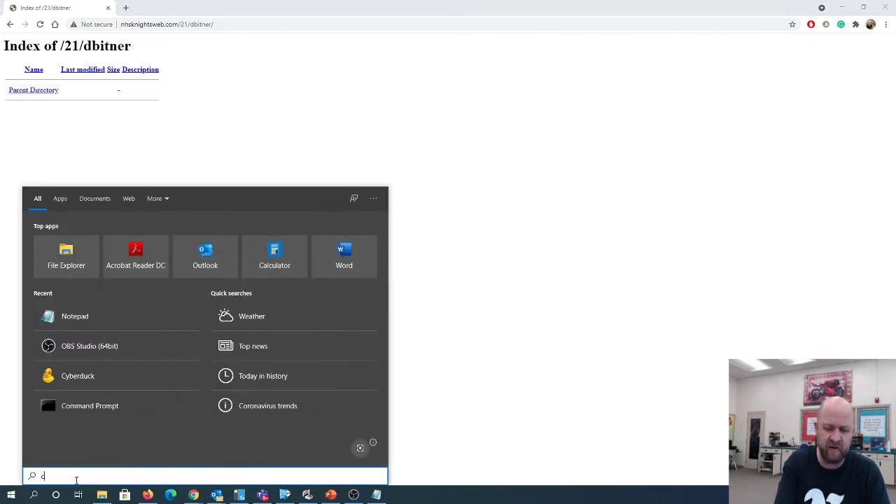
pyautogui.write('yberduck')
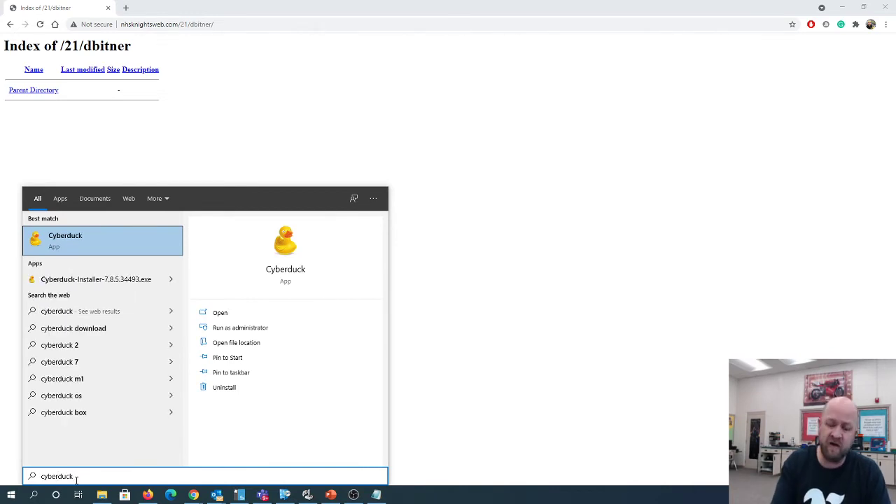
pyautogui.press('Return')
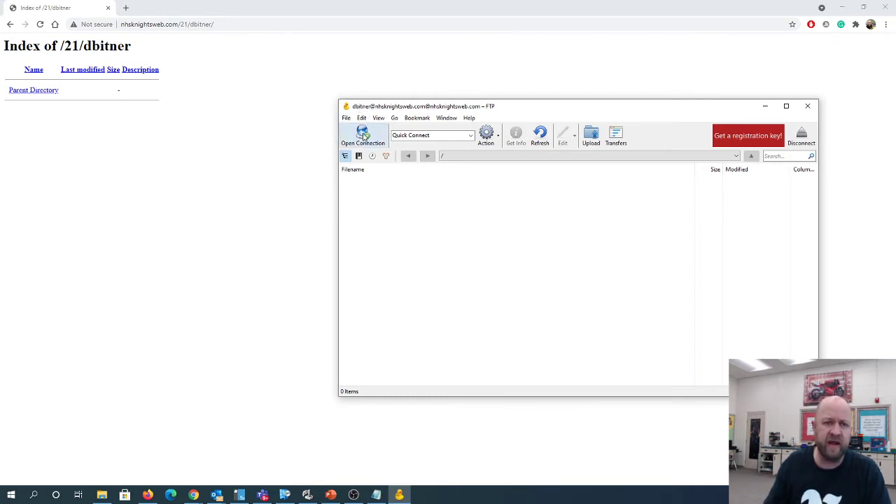
# - Start a new FTP connection to server nhsknightsweb.com and enter the account username
pyautogui.click(364, 135)
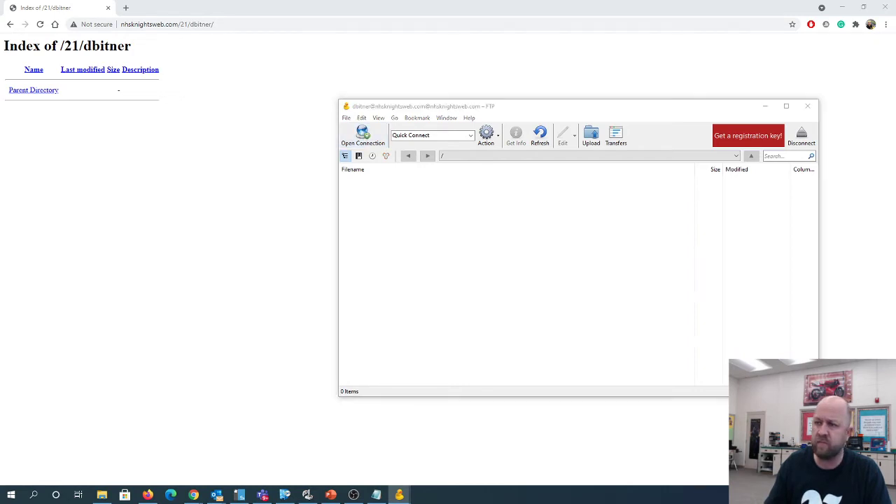
pyautogui.moveTo(455, 210); pyautogui.dragTo(480, 170)
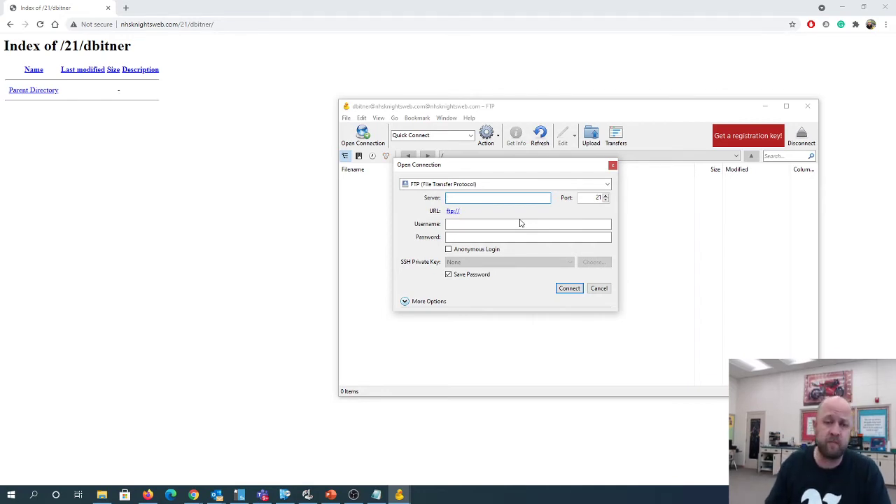
pyautogui.moveTo(452, 172); pyautogui.dragTo(501, 196)
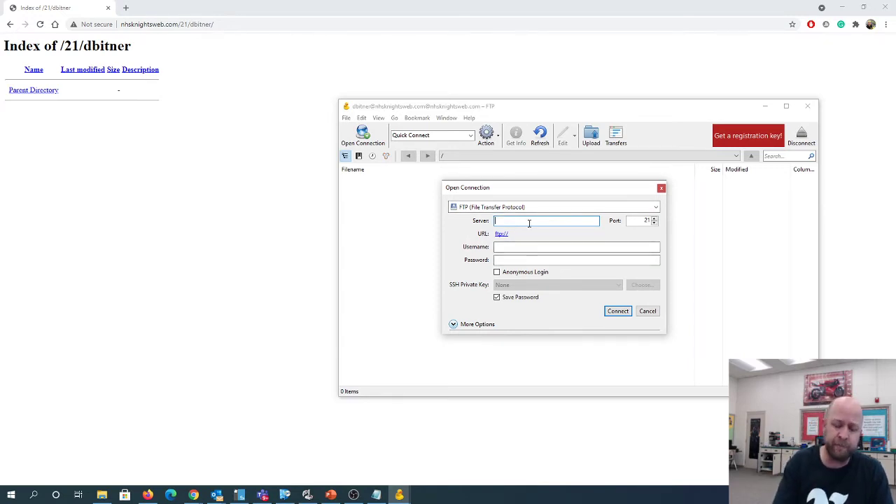
pyautogui.write('nhs')
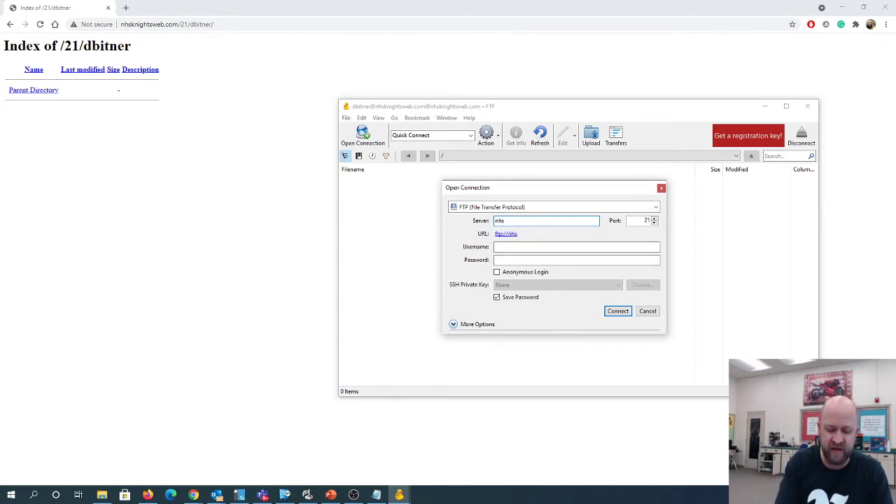
pyautogui.write('knight')
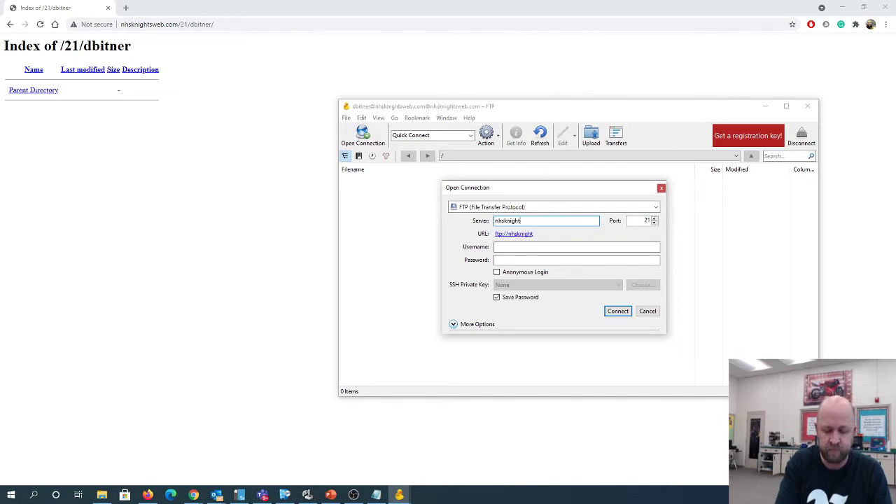
pyautogui.write('sweb.')
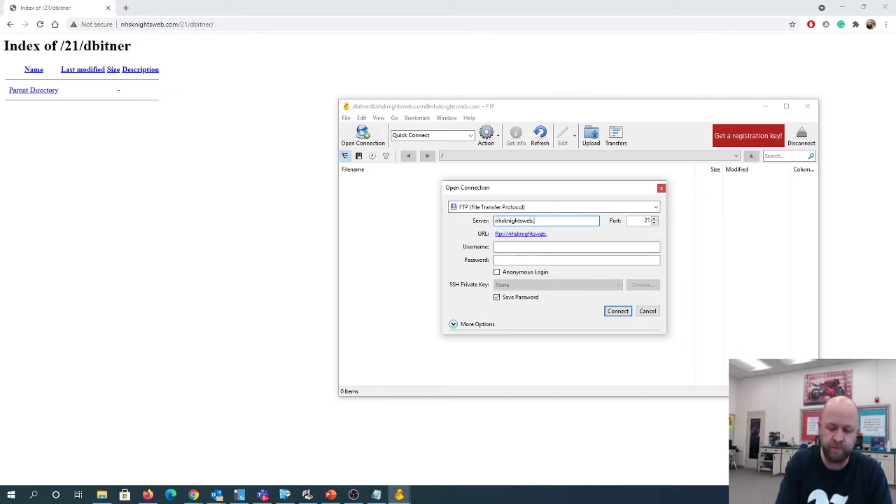
pyautogui.write('com')
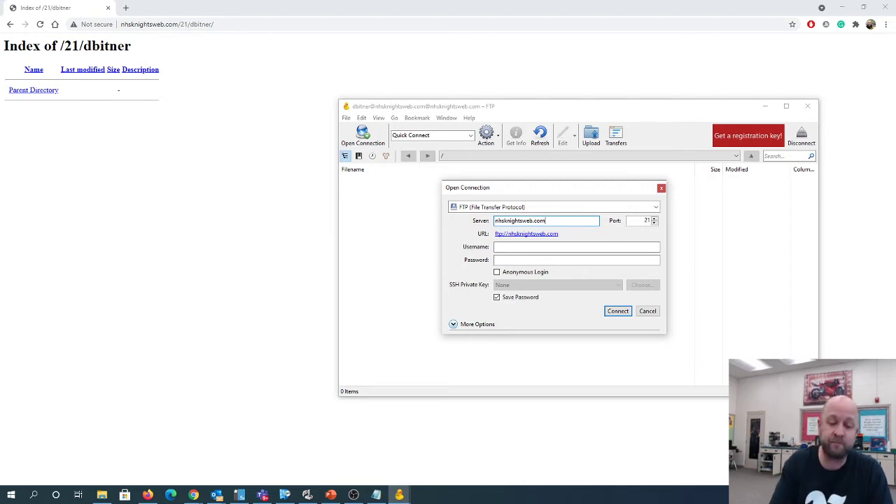
pyautogui.click(524, 247)
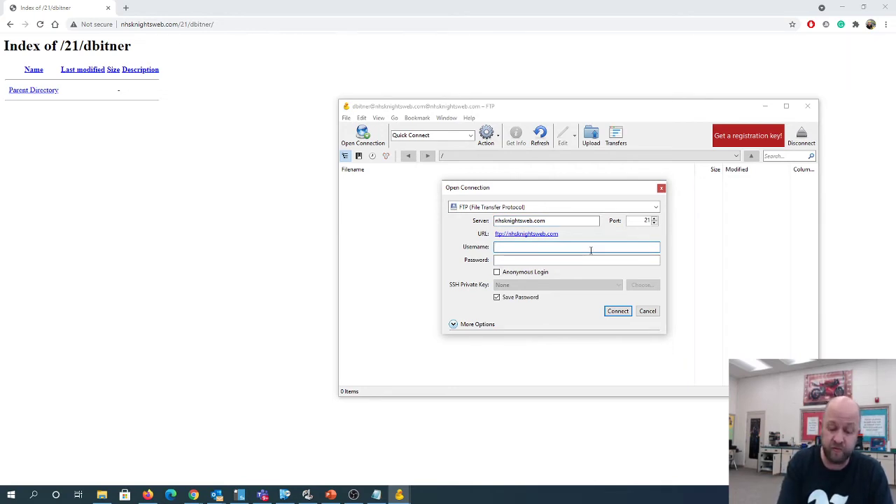
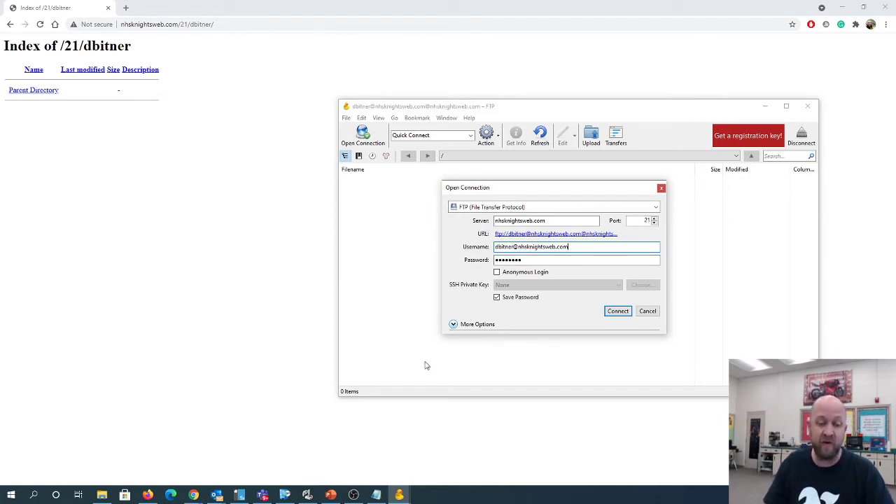
# - Add the account password and username on new lines below the URL in the Notepad notes
pyautogui.click(376, 494)
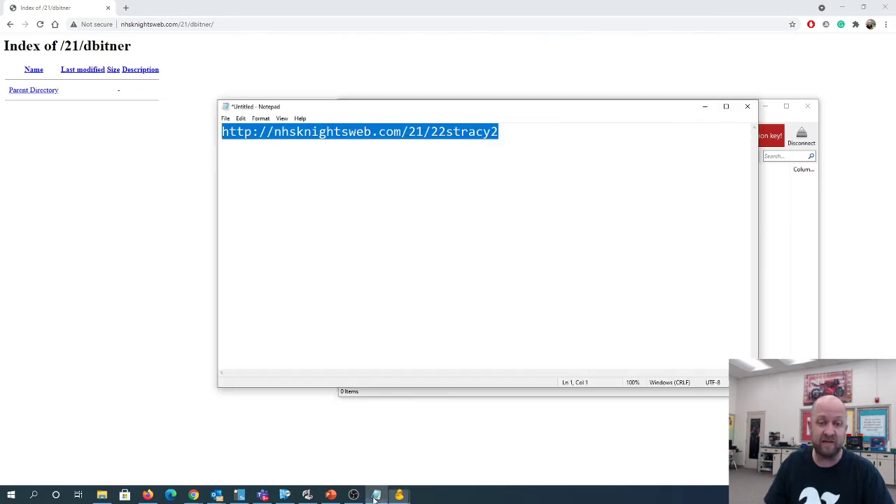
pyautogui.click(522, 148)
pyautogui.press('Return')
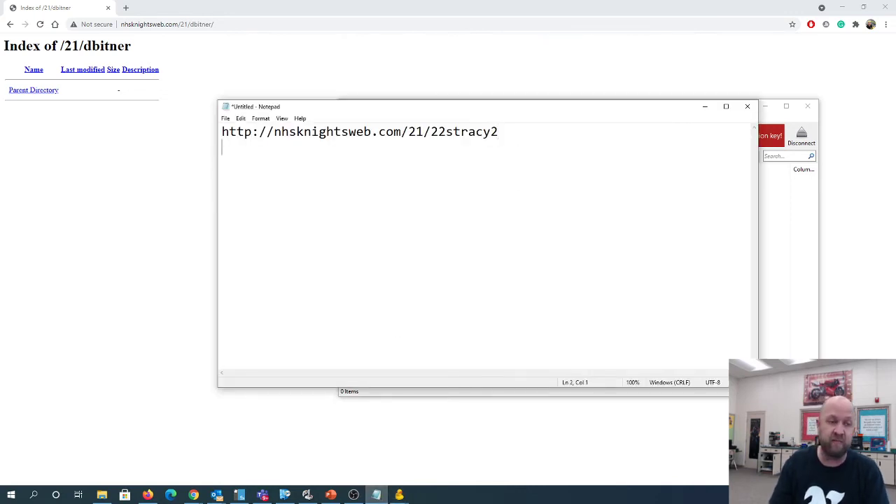
pyautogui.press('Return')
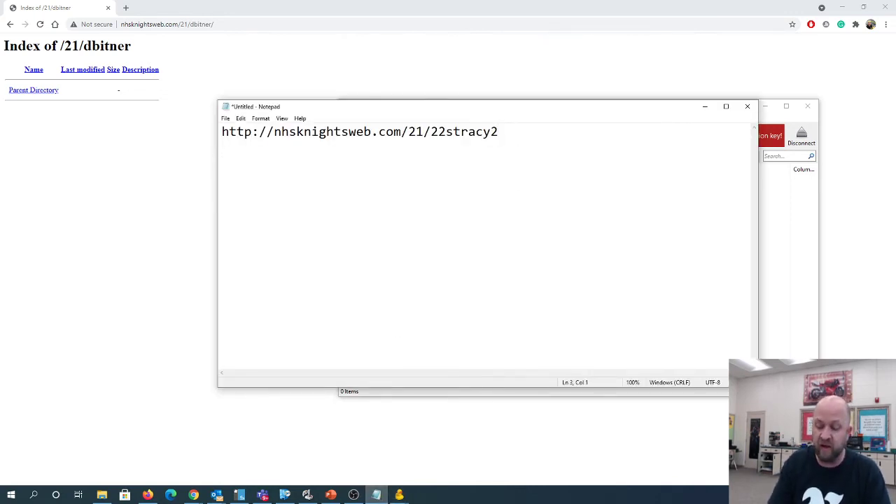
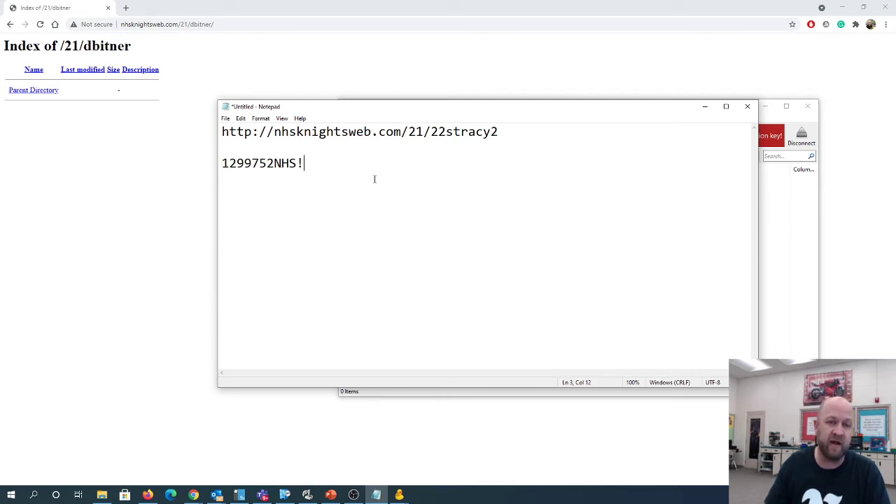
pyautogui.press('Up')
pyautogui.press('Return')
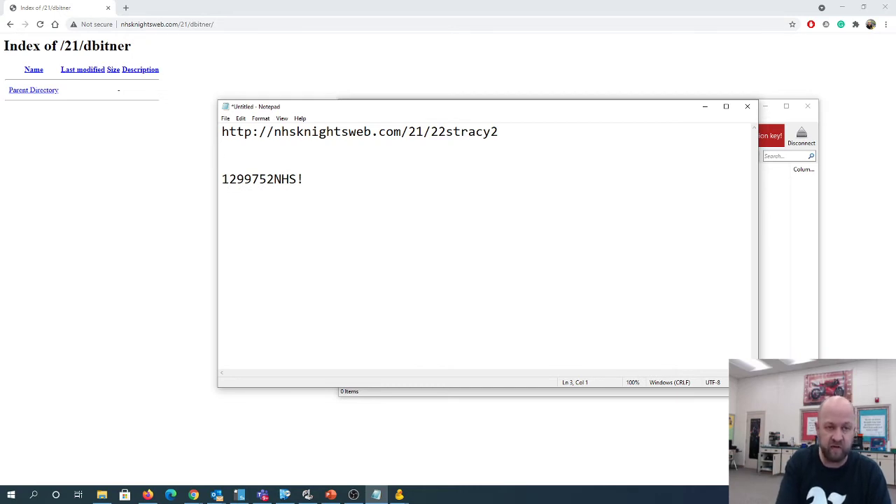
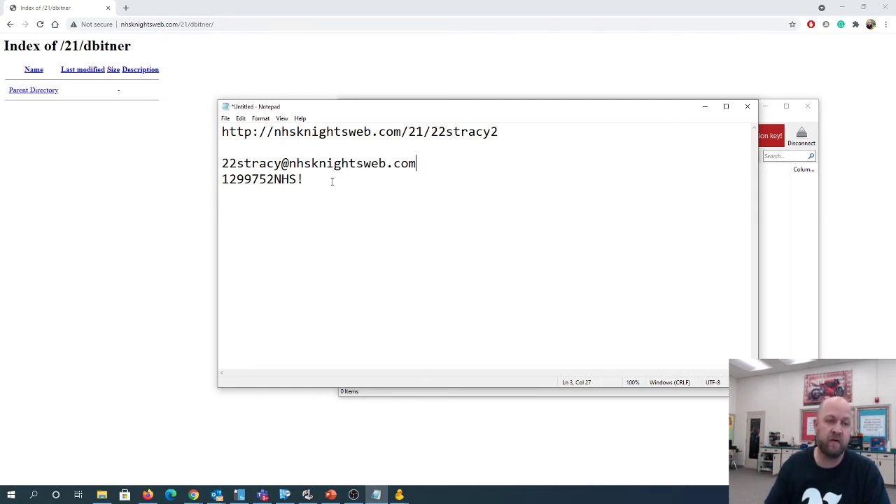
# - Correct the noted username by inserting a 2 before the @, then minimize Notepad
pyautogui.click(281, 163)
pyautogui.write('2')
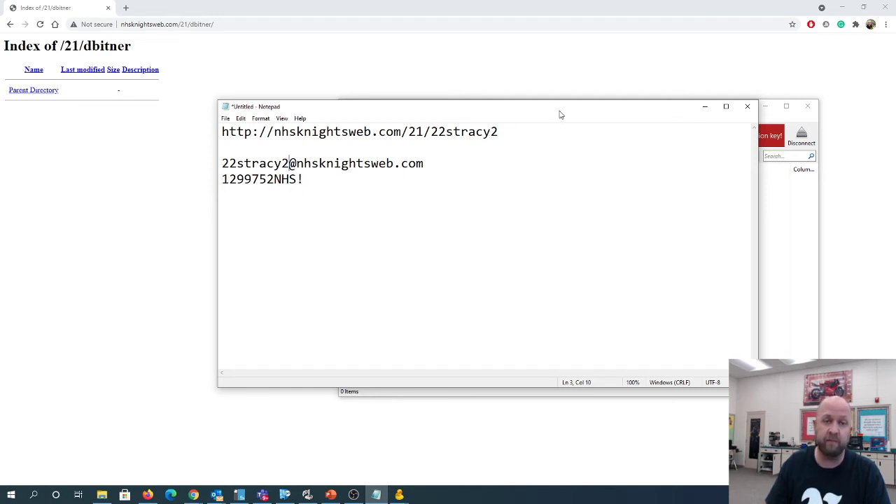
pyautogui.moveTo(559, 113); pyautogui.dragTo(489, 116)
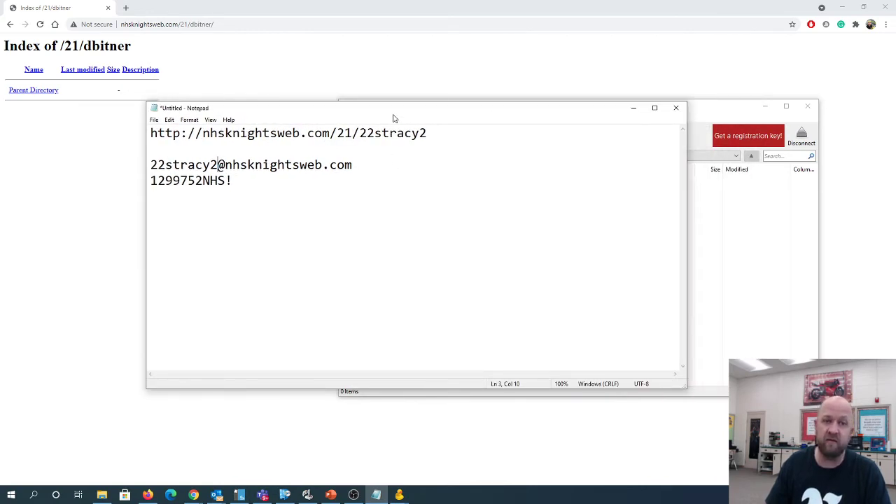
pyautogui.moveTo(392, 114); pyautogui.dragTo(895, 103)
pyautogui.press('super+Down')
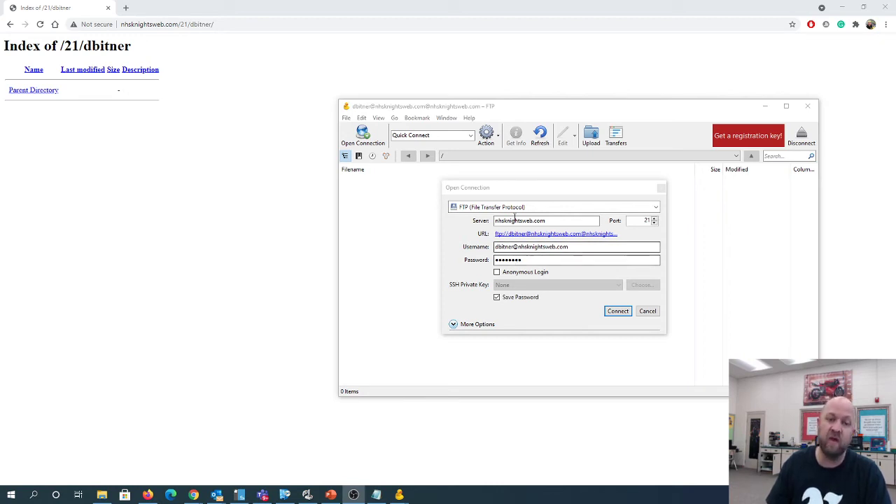
# - Connect to nhsknightsweb.com over FTP, opening its empty root listing
pyautogui.click(617, 311)
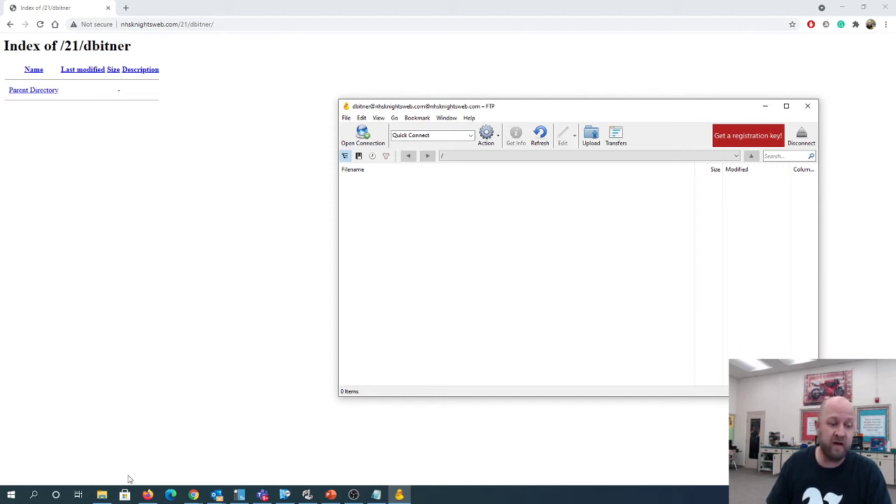
pyautogui.click(101, 494)
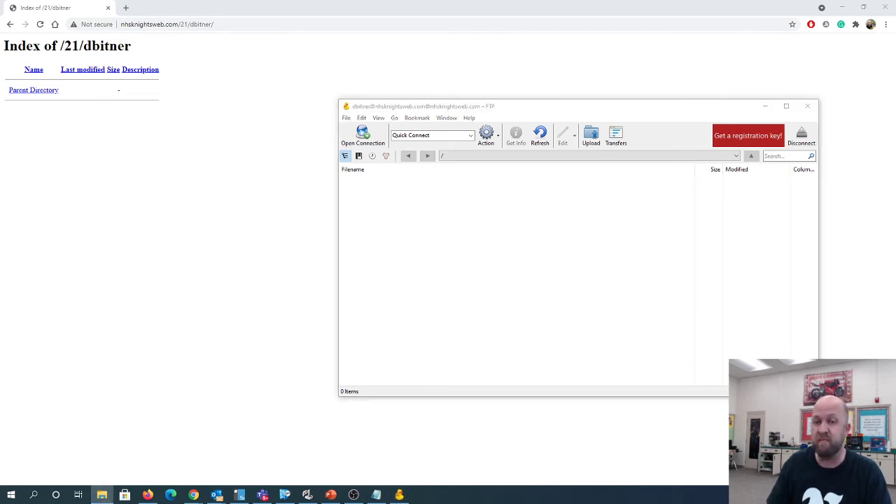
# - Drag all eight website files from File Explorer into Cyberduck, then close the Transfers window
pyautogui.moveTo(392, 252); pyautogui.dragTo(296, 236)
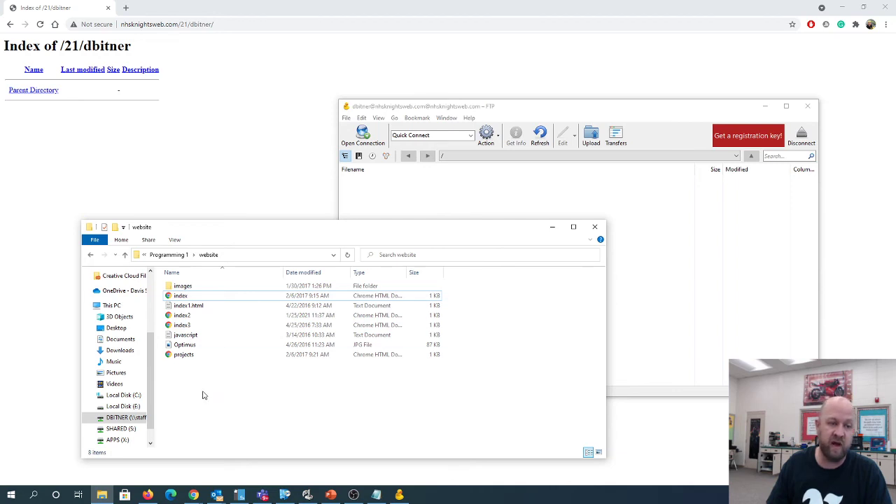
pyautogui.moveTo(202, 394); pyautogui.dragTo(180, 284)
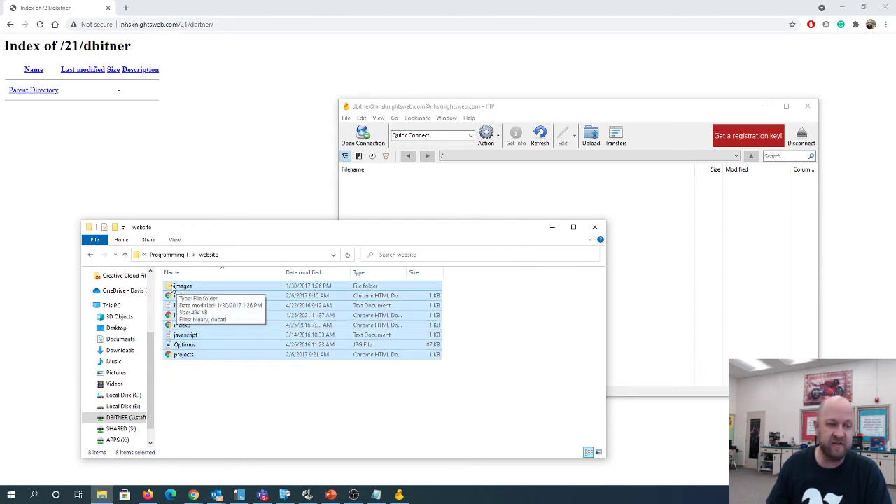
pyautogui.moveTo(169, 290); pyautogui.dragTo(416, 209)
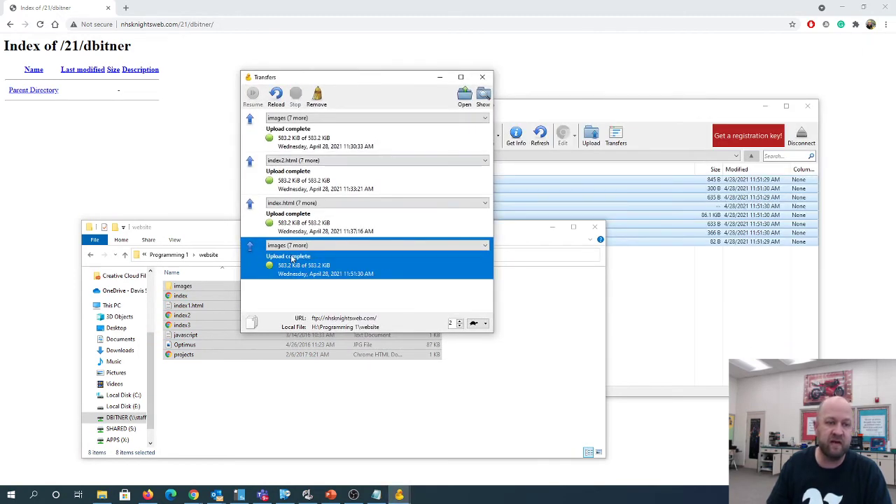
pyautogui.moveTo(369, 80); pyautogui.dragTo(238, 65)
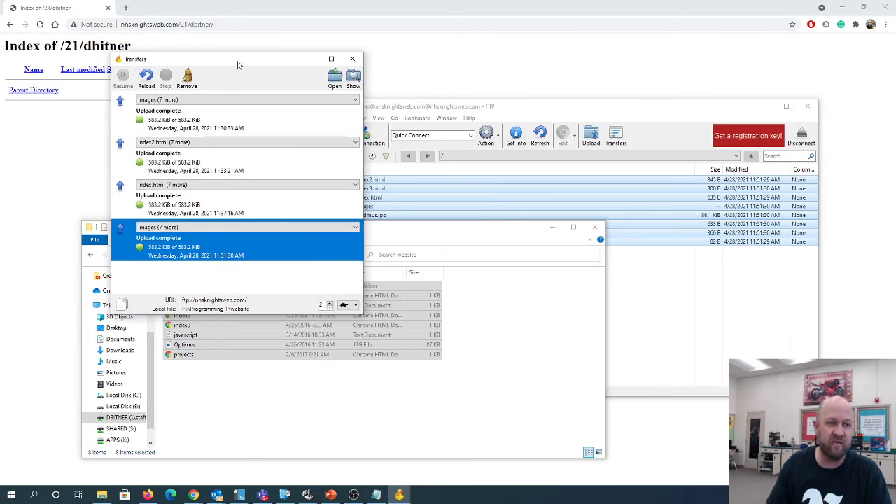
pyautogui.click(352, 60)
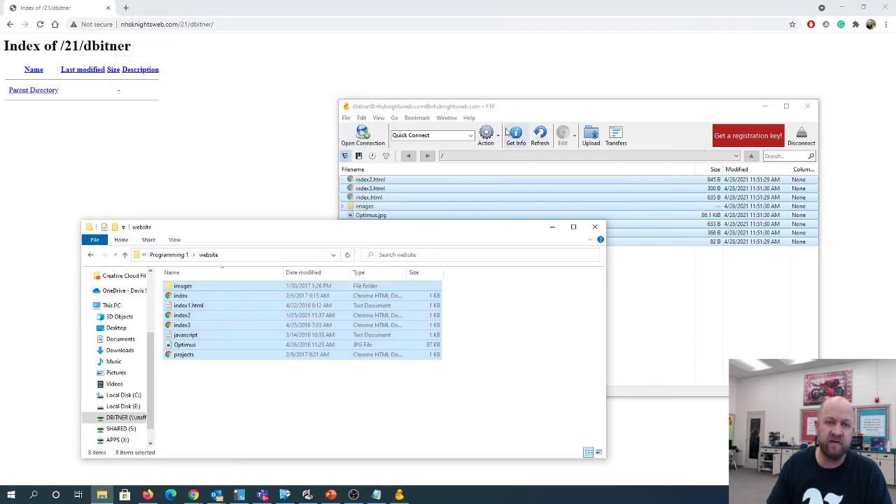
# - Check the eight uploaded files in Cyberduck's list, then bring Chrome back to the front
pyautogui.click(520, 112)
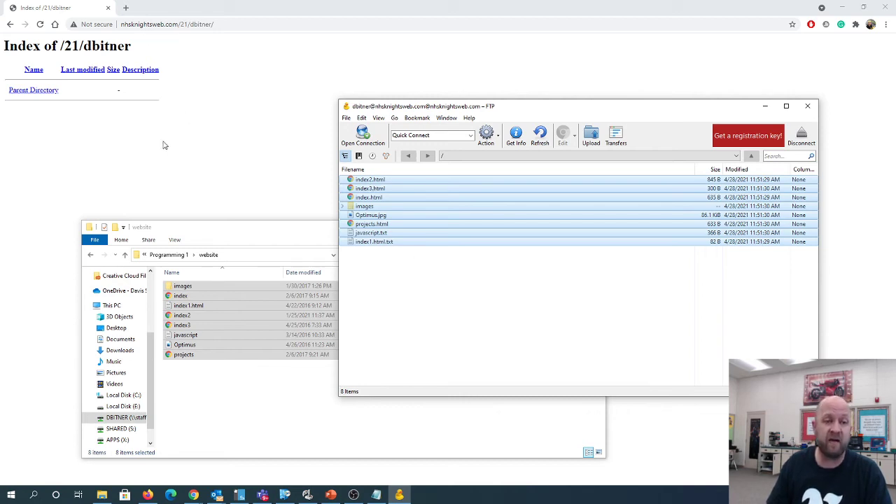
pyautogui.click(129, 146)
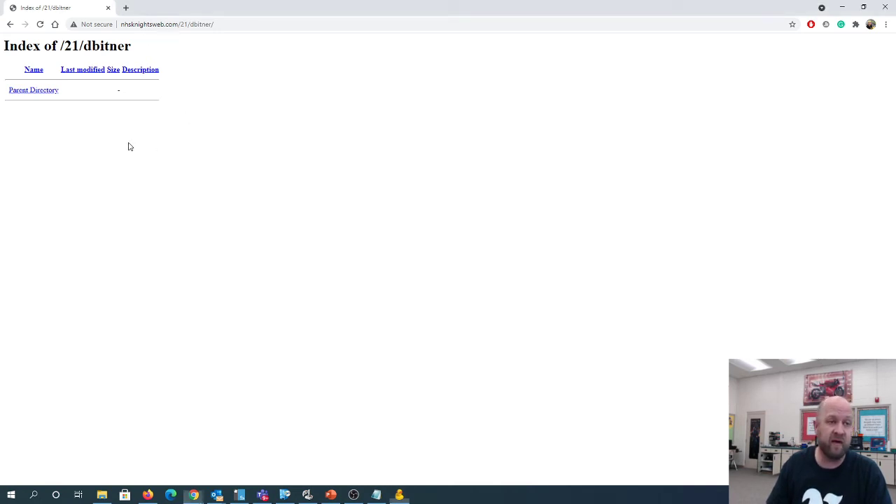
# - Reload Chrome to show the uploaded home page with its Projects link, then return to Cyberduck
pyautogui.click(41, 27)
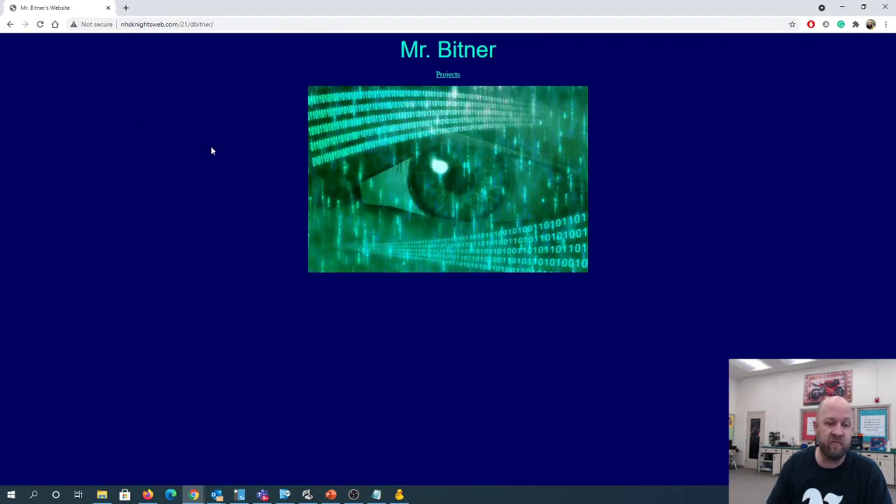
pyautogui.click(398, 494)
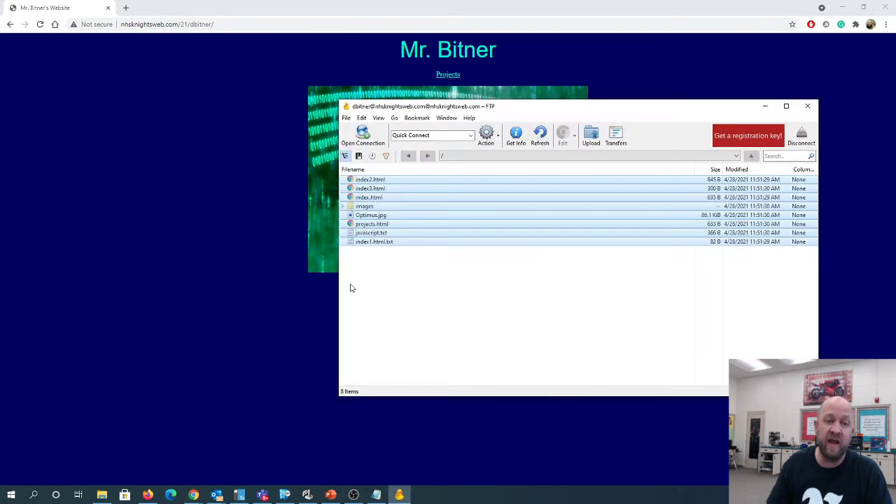
pyautogui.click(404, 296)
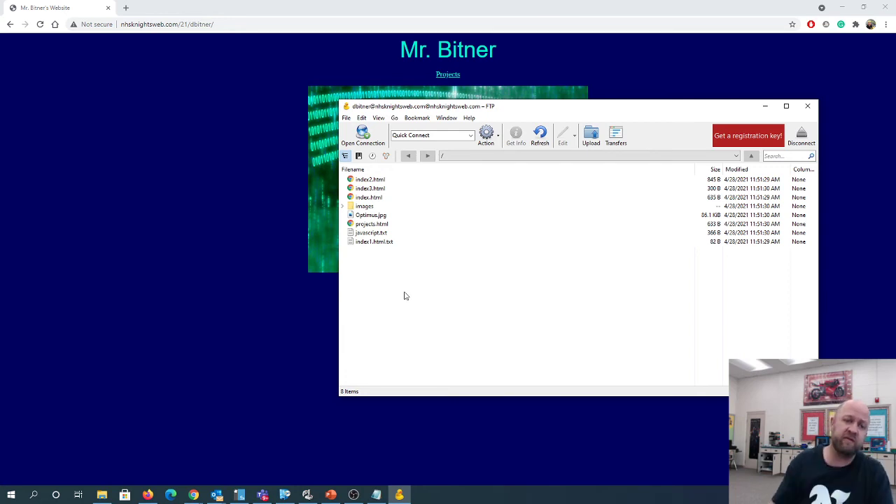
pyautogui.rightClick(410, 274)
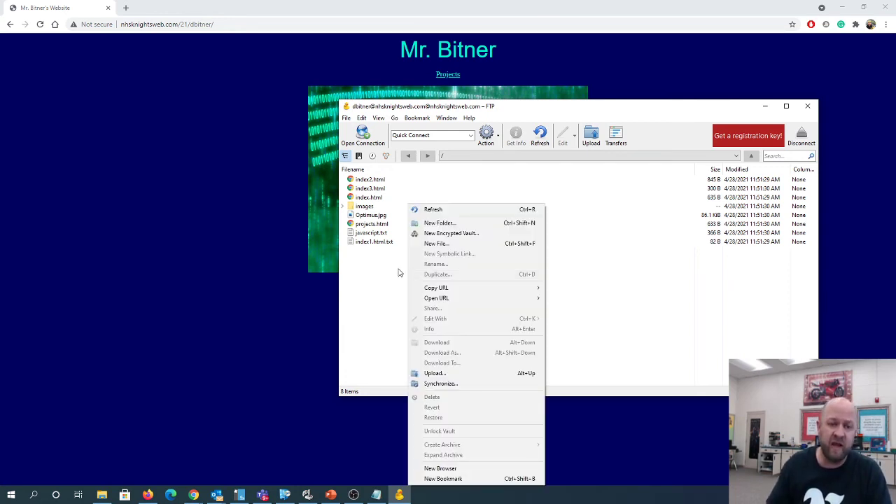
# - Create a new folder named 'fitness' in the server's root listing
pyautogui.click(440, 222)
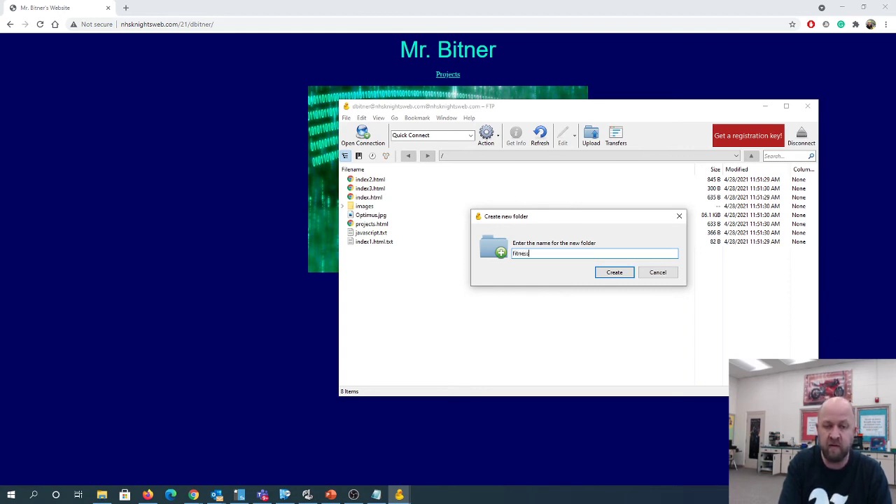
pyautogui.press('Return')
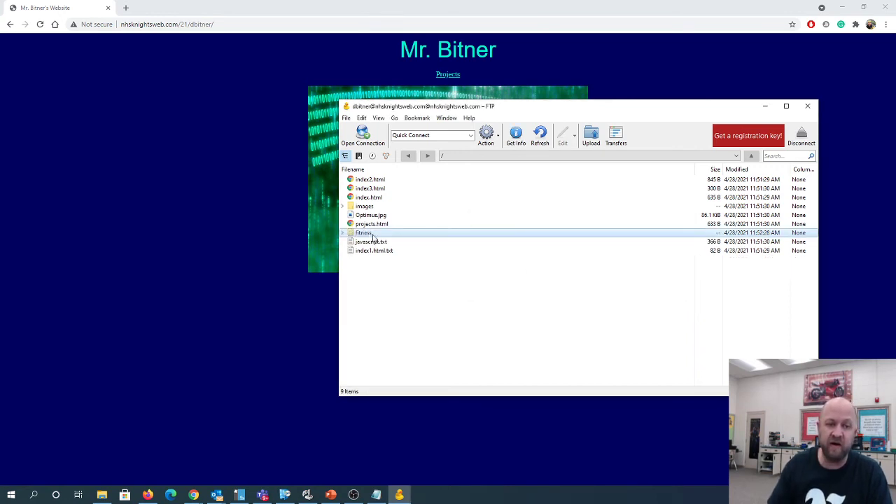
pyautogui.click(175, 184)
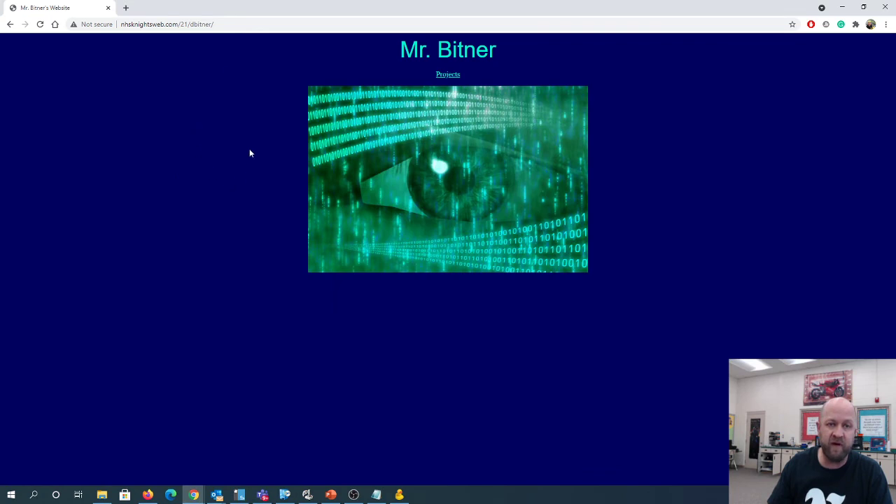
pyautogui.click(226, 25)
pyautogui.click(226, 24)
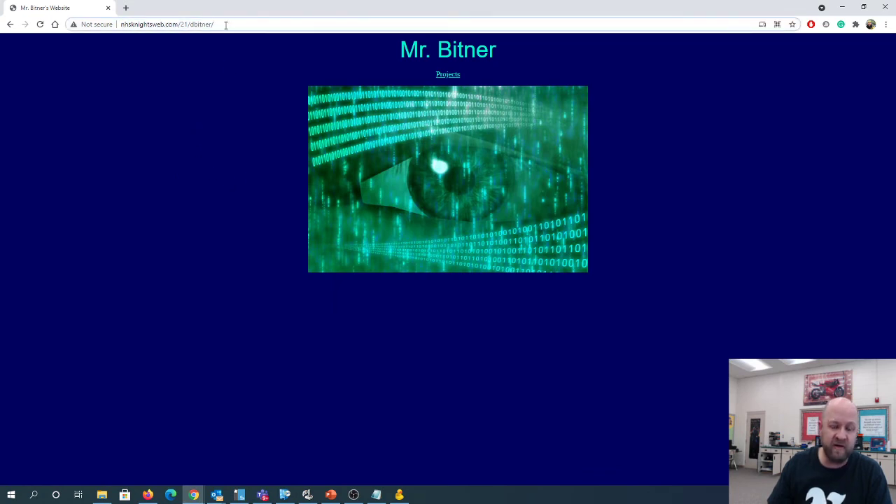
pyautogui.write('fitness')
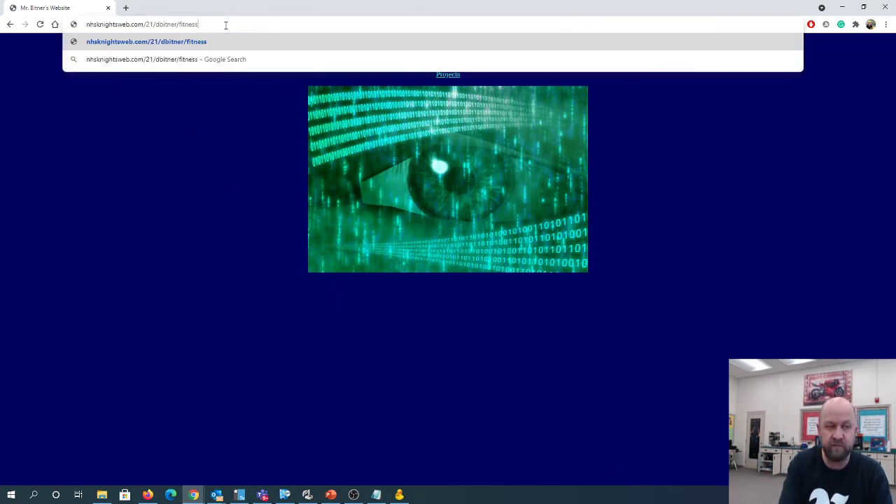
pyautogui.press('Return')
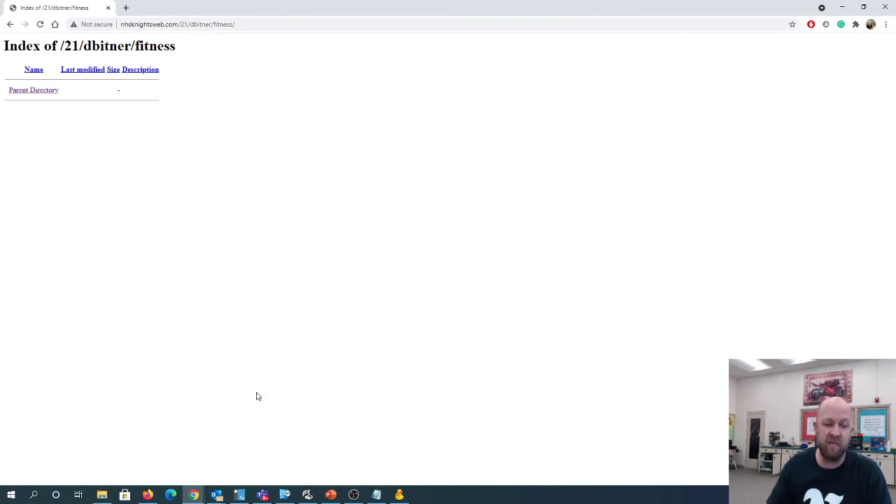
# - Browse Explorer to Exploring Computer Science's webpage folder and move the window higher
pyautogui.click(102, 494)
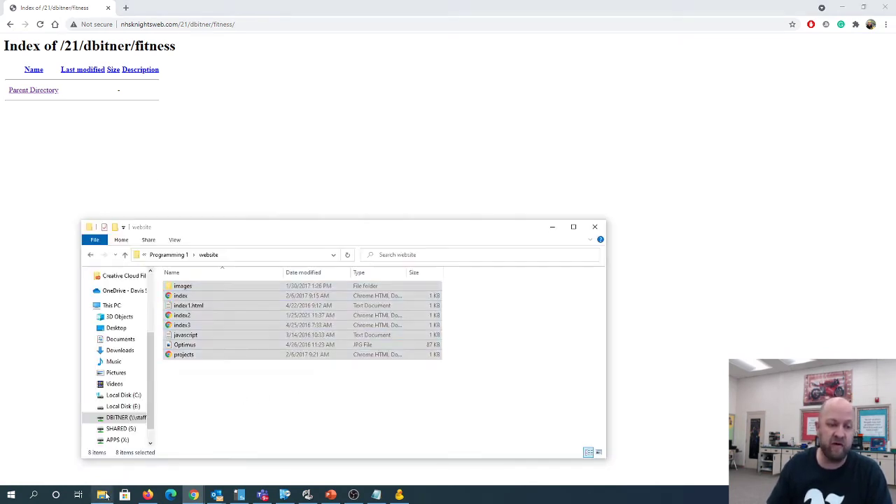
pyautogui.click(112, 417)
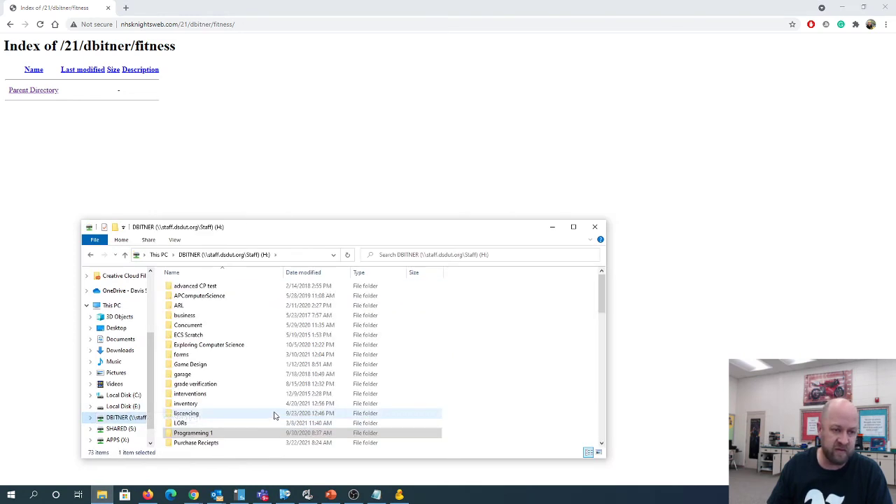
pyautogui.scroll(-1, 238, 395)
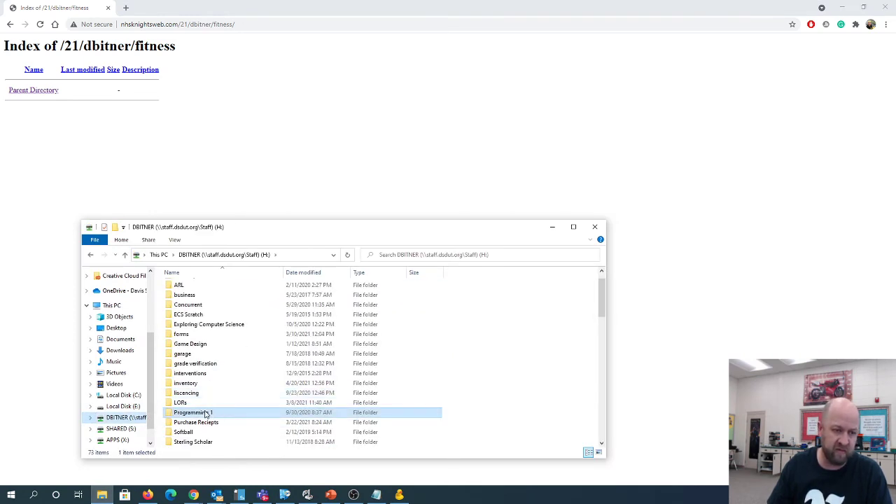
pyautogui.click(205, 413)
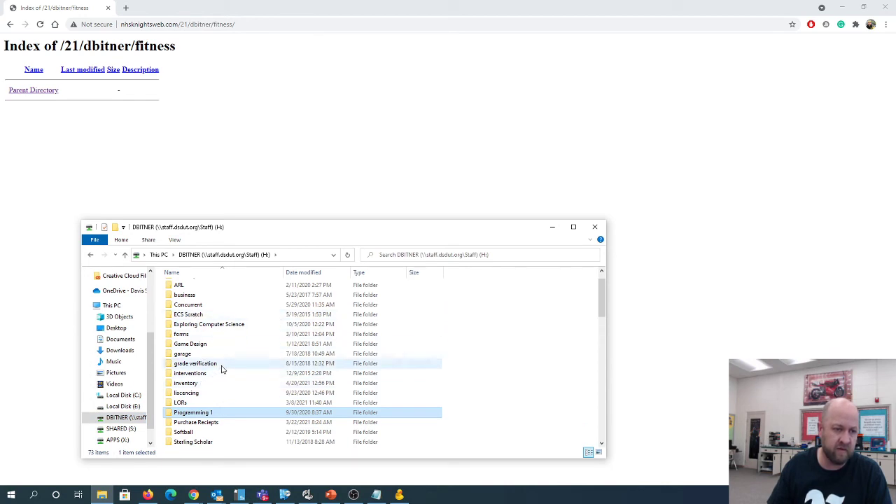
pyautogui.click(214, 324)
pyautogui.doubleClick(216, 326)
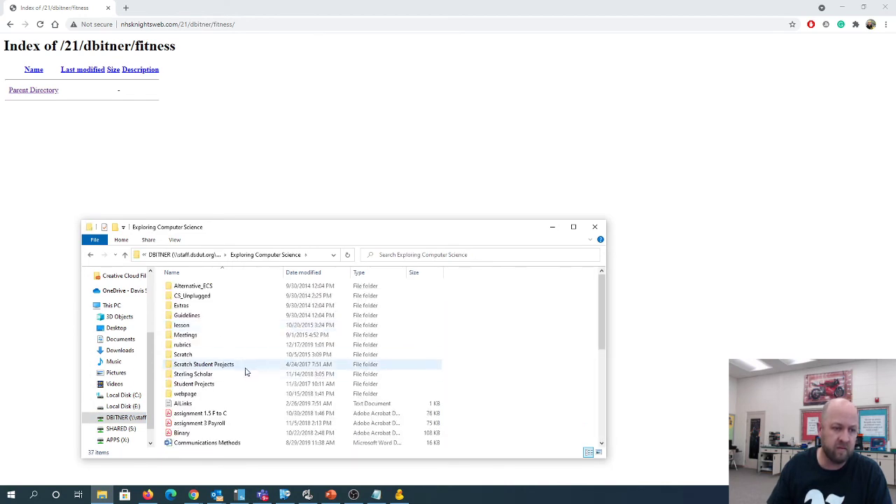
pyautogui.click(200, 396)
pyautogui.doubleClick(200, 396)
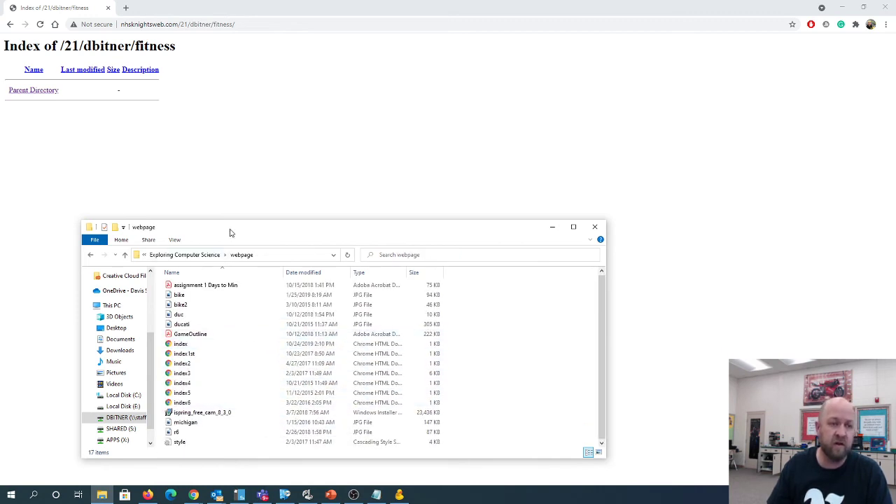
pyautogui.moveTo(230, 231); pyautogui.dragTo(177, 46)
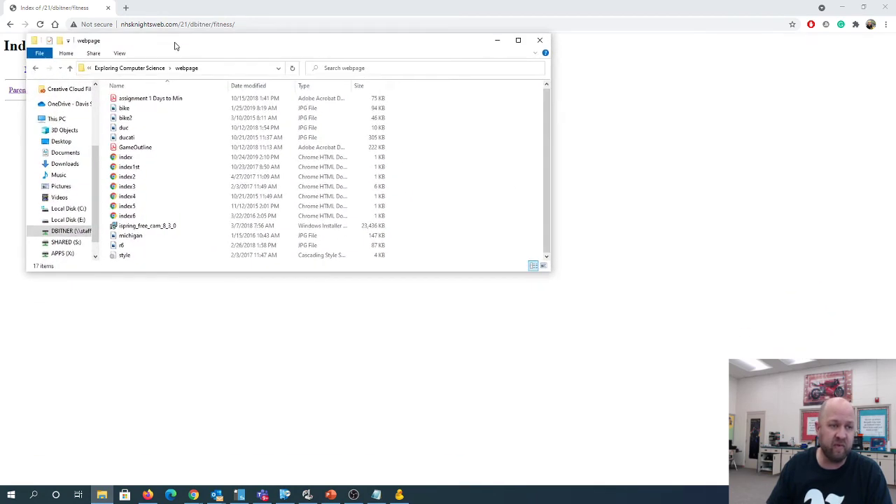
# - Open the fitness folder on the server in Cyberduck
pyautogui.click(399, 495)
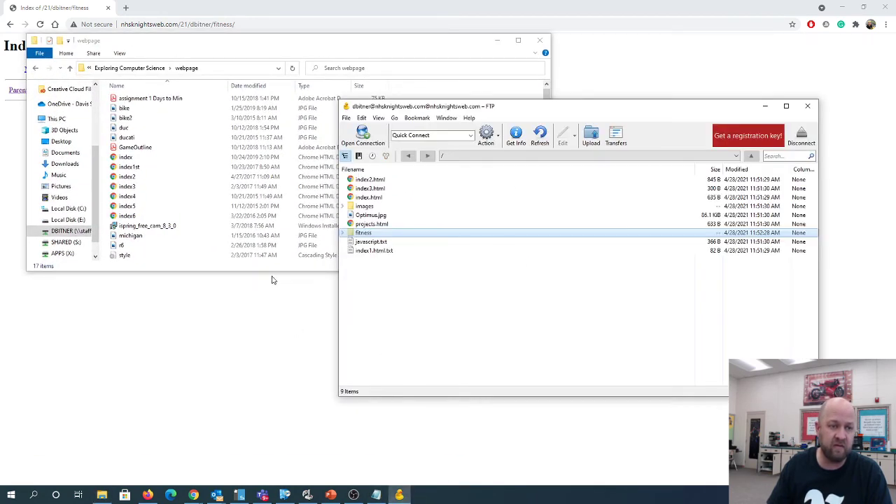
pyautogui.doubleClick(364, 233)
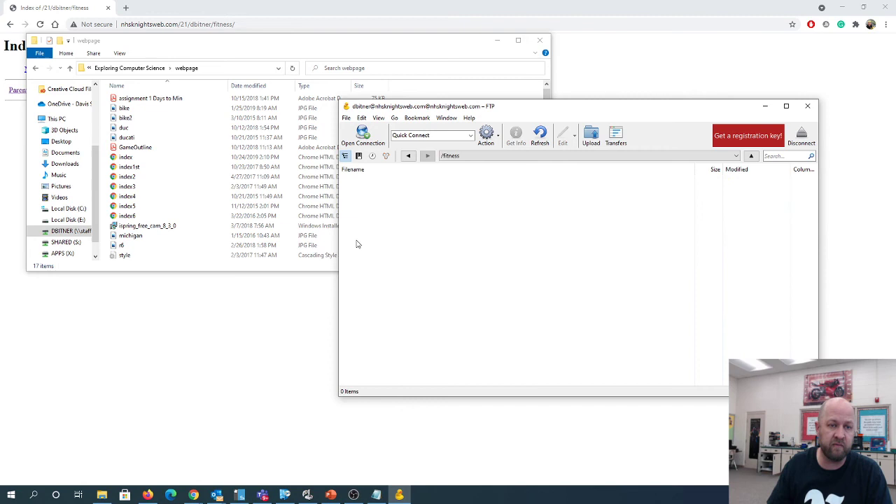
pyautogui.click(170, 259)
# - Upload the bike, ducati, index pages, michigan and r6 files into fitness
pyautogui.click(140, 110)
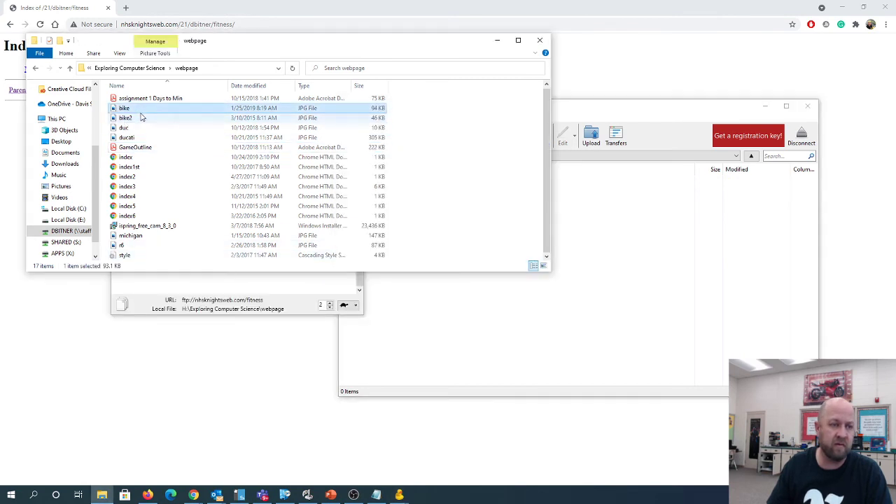
pyautogui.keyDown('shift'); pyautogui.click(138, 138); pyautogui.keyUp('shift')
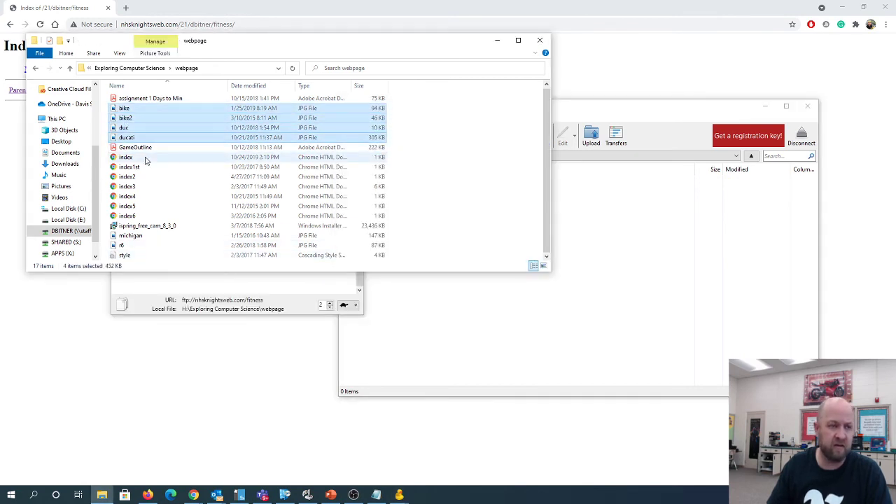
pyautogui.keyDown('ctrl'); pyautogui.click(144, 156); pyautogui.keyUp('ctrl')
pyautogui.keyDown('ctrl'); pyautogui.click(144, 167); pyautogui.keyUp('ctrl')
pyautogui.keyDown('ctrl'); pyautogui.click(144, 176); pyautogui.keyUp('ctrl')
pyautogui.keyDown('ctrl'); pyautogui.click(144, 186); pyautogui.keyUp('ctrl')
pyautogui.keyDown('ctrl'); pyautogui.click(144, 196); pyautogui.keyUp('ctrl')
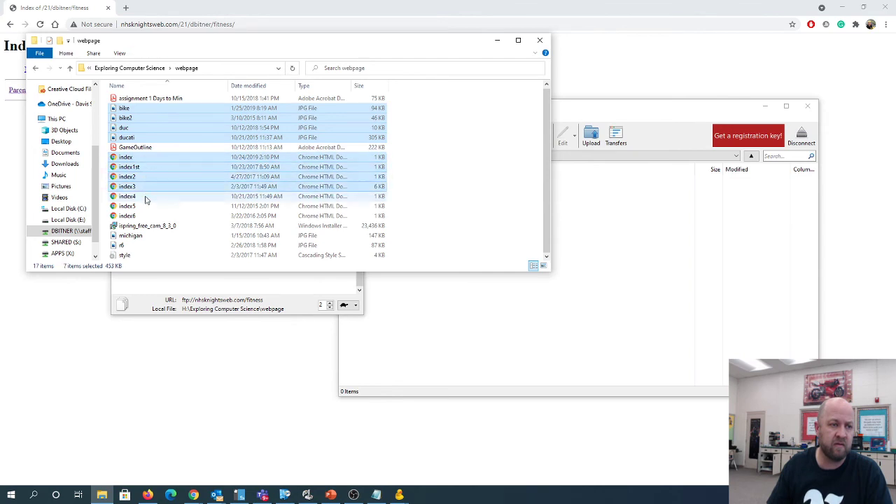
pyautogui.keyDown('ctrl'); pyautogui.click(144, 206); pyautogui.keyUp('ctrl')
pyautogui.keyDown('ctrl'); pyautogui.click(145, 216); pyautogui.keyUp('ctrl')
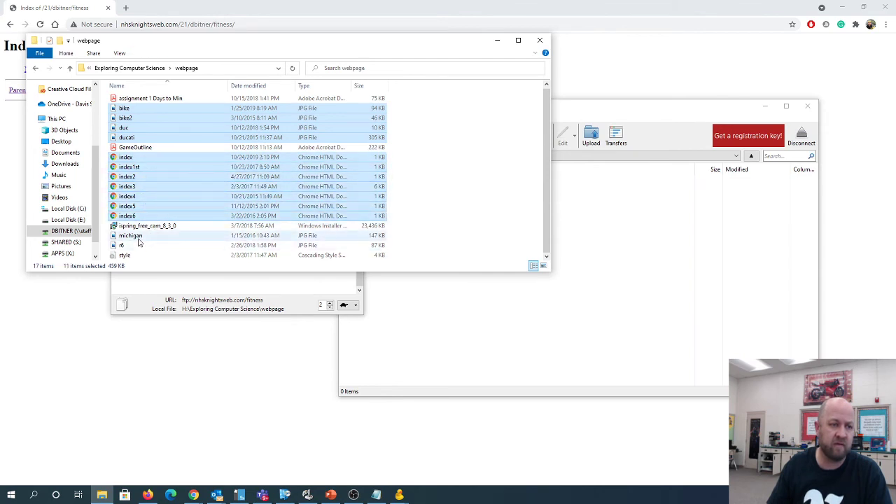
pyautogui.keyDown('ctrl'); pyautogui.click(157, 236); pyautogui.keyUp('ctrl')
pyautogui.keyDown('ctrl'); pyautogui.click(189, 245); pyautogui.keyUp('ctrl')
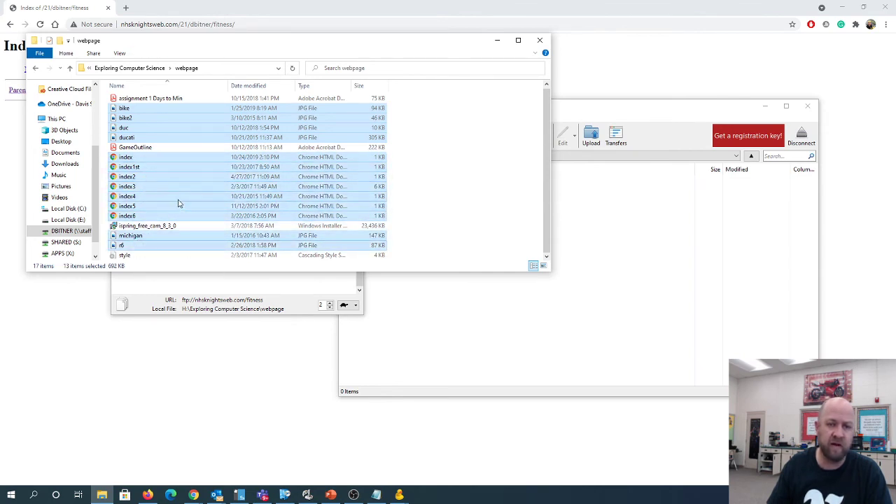
pyautogui.moveTo(168, 194); pyautogui.dragTo(537, 346)
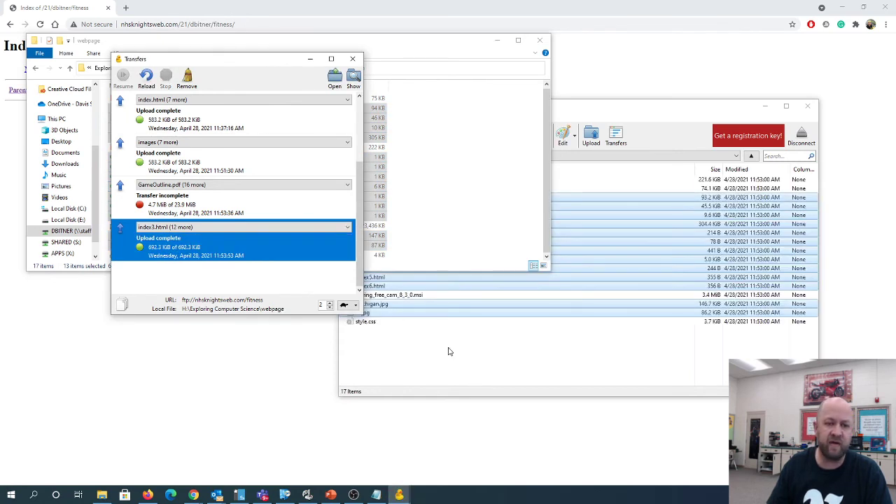
# - Delete GameOutline.pdf, assignment 1 Days to Min.pdf and the ispring installer from fitness
pyautogui.click(458, 358)
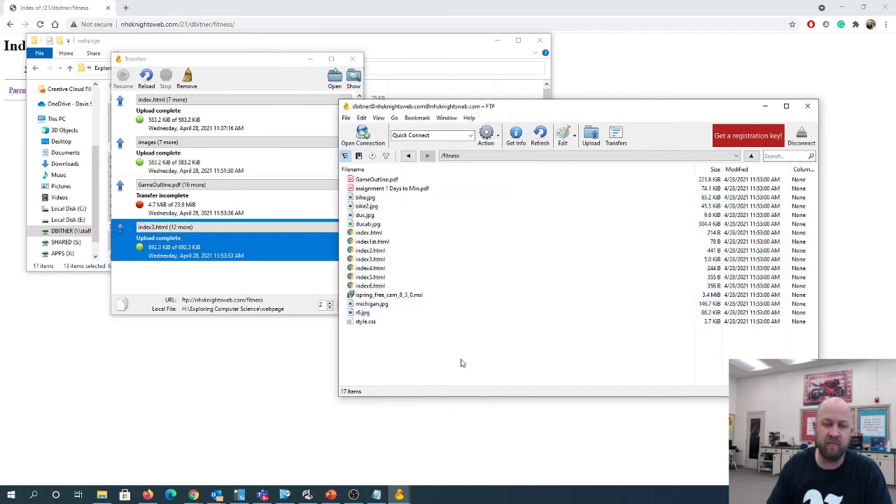
pyautogui.click(375, 180)
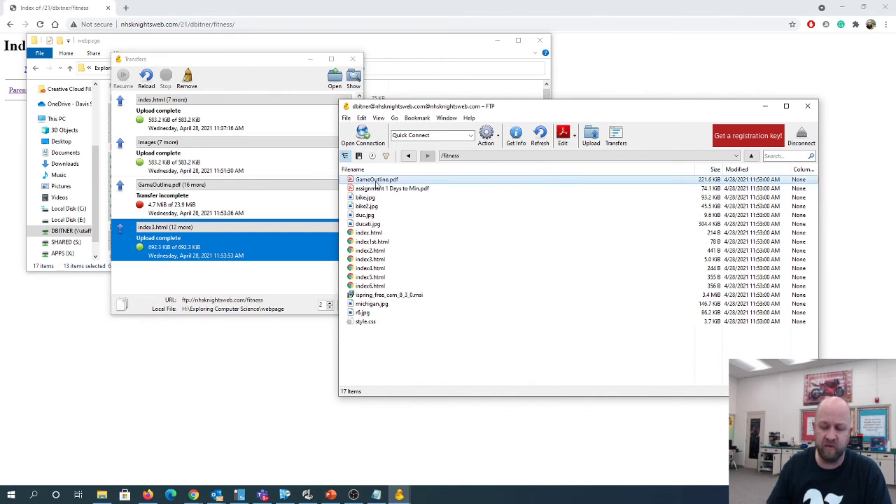
pyautogui.press('Delete')
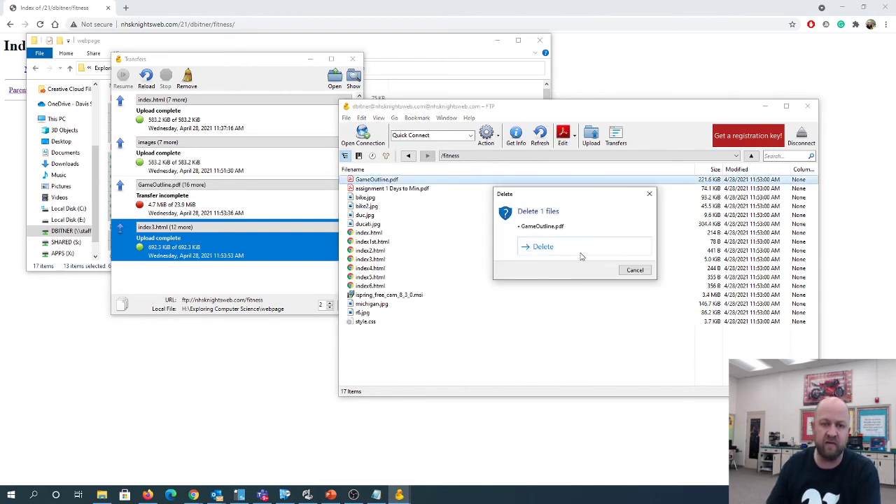
pyautogui.click(575, 251)
pyautogui.click(393, 180)
pyautogui.press('Delete')
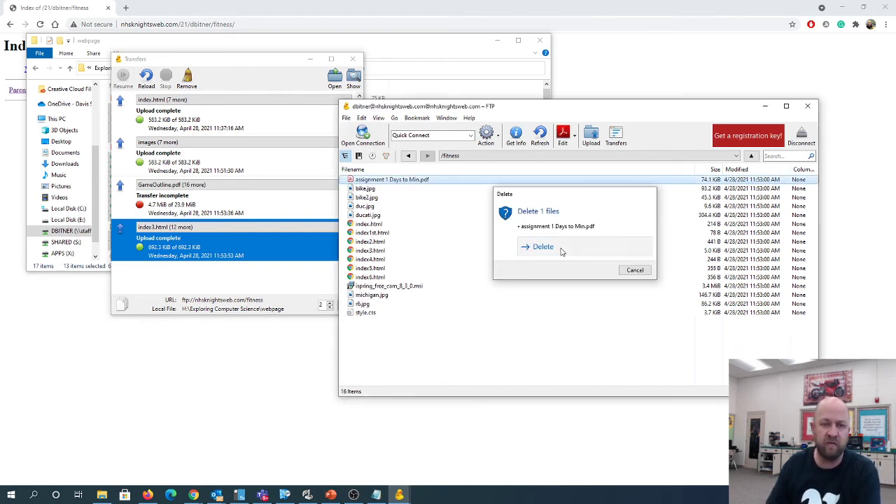
pyautogui.click(563, 250)
pyautogui.click(463, 279)
pyautogui.press('Delete')
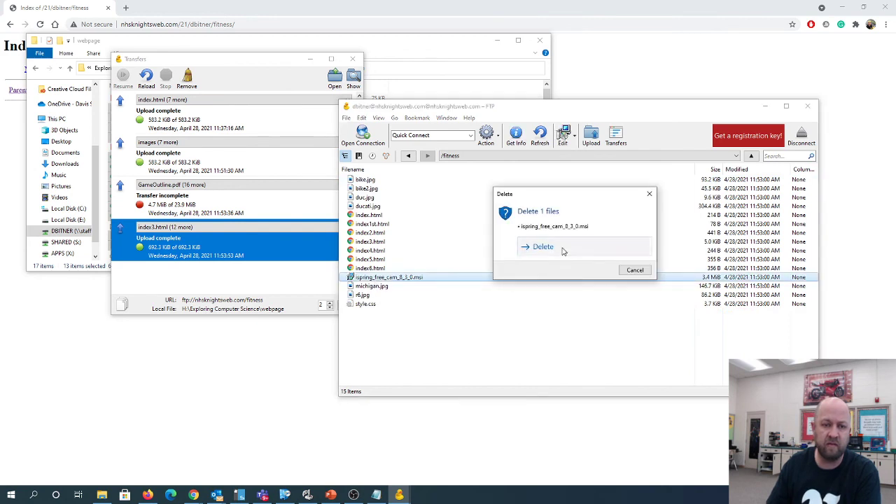
pyautogui.click(544, 247)
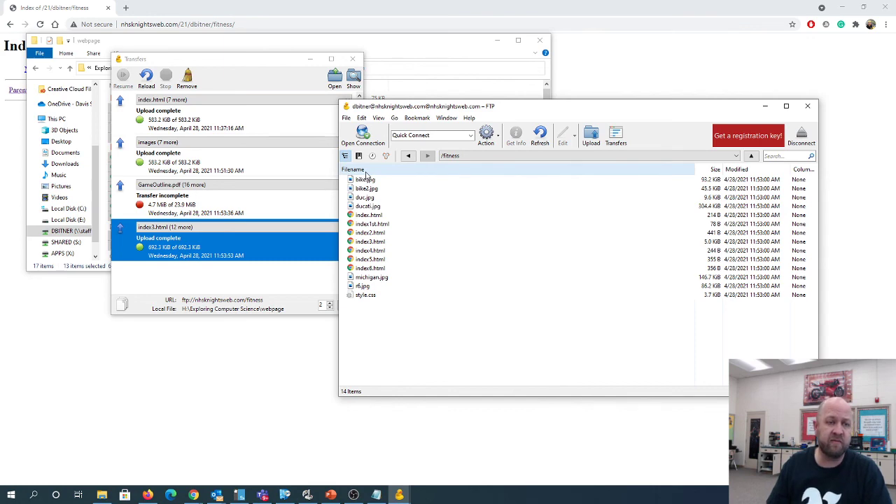
pyautogui.click(228, 352)
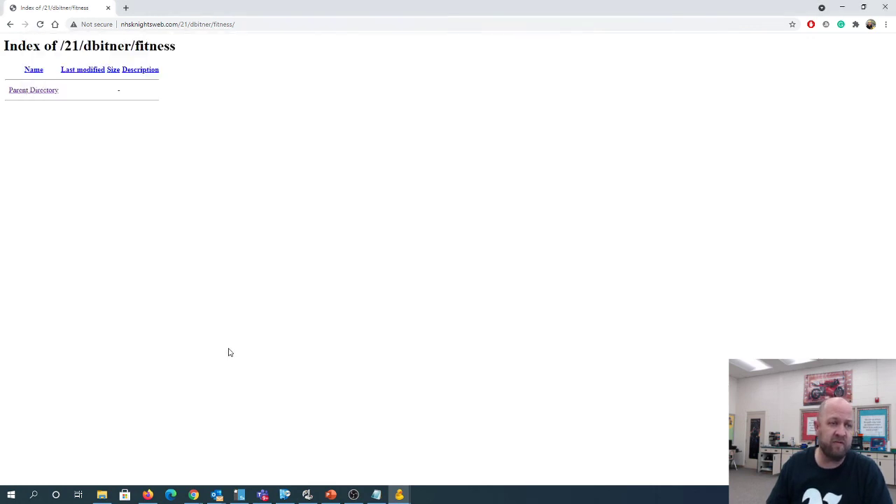
# - Reload the fitness page to show the red motorcycle site
pyautogui.click(40, 24)
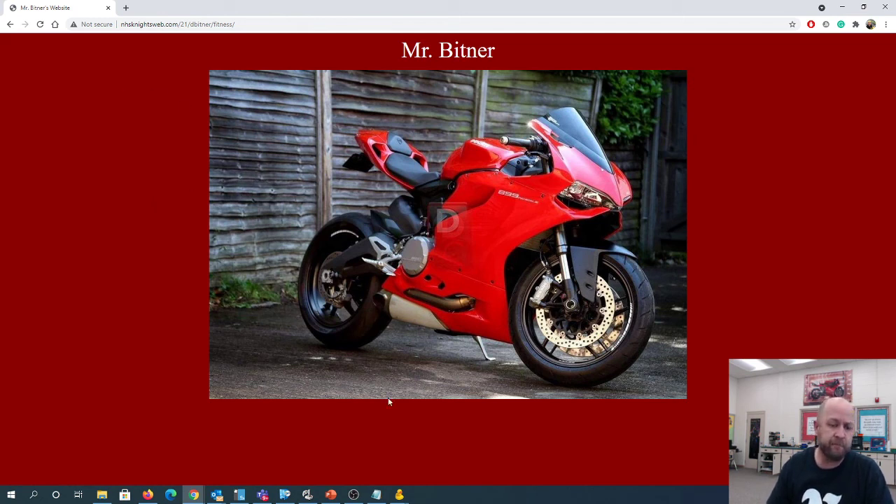
pyautogui.moveTo(399, 495)
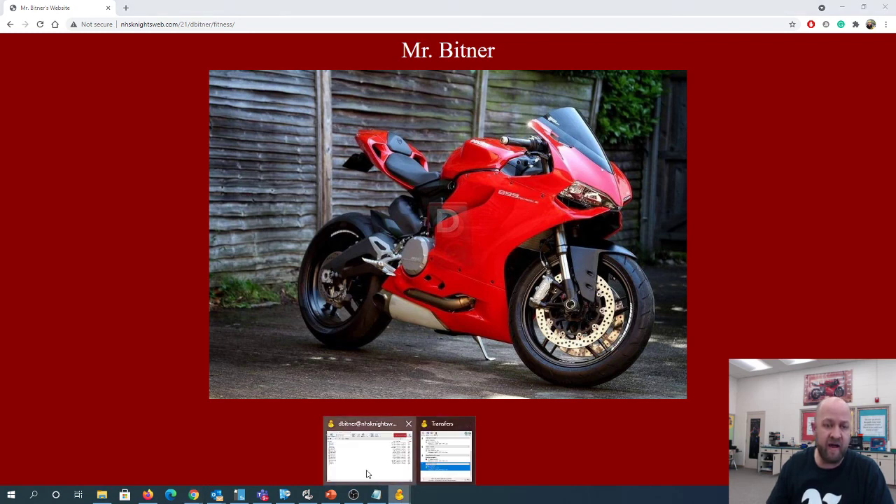
pyautogui.click(371, 475)
# - Remove 'fitness/' from the address to return to the dbitner home page
pyautogui.click(231, 24)
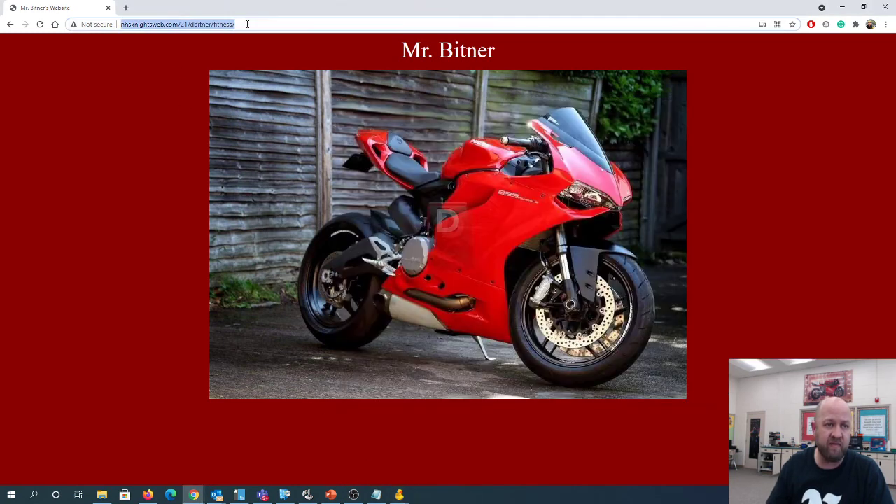
pyautogui.moveTo(238, 24); pyautogui.dragTo(213, 24)
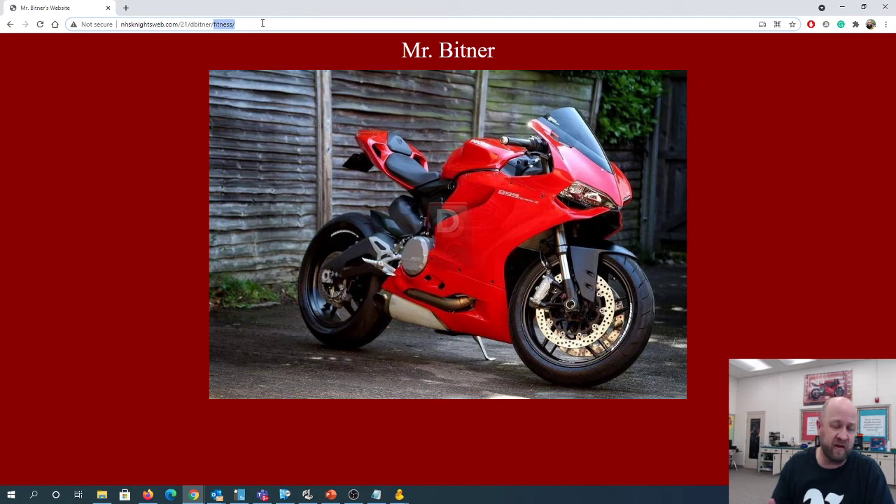
pyautogui.press('BackSpace')
pyautogui.press('Return')
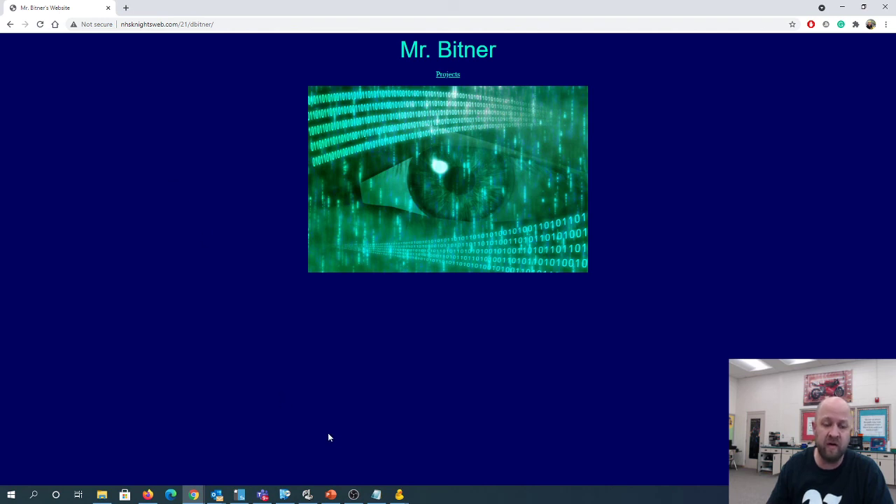
# - Bring Cyberduck's fitness folder listing with its 14 files back to the front
pyautogui.moveTo(399, 494)
pyautogui.click(365, 431)
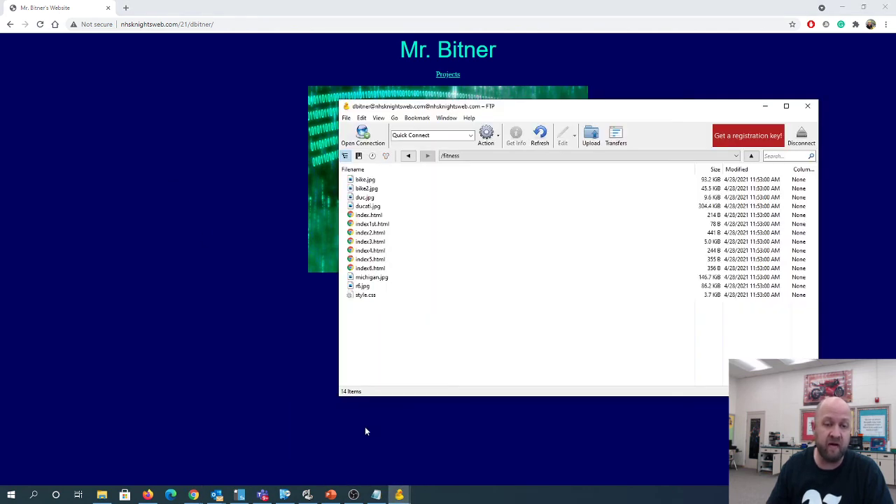